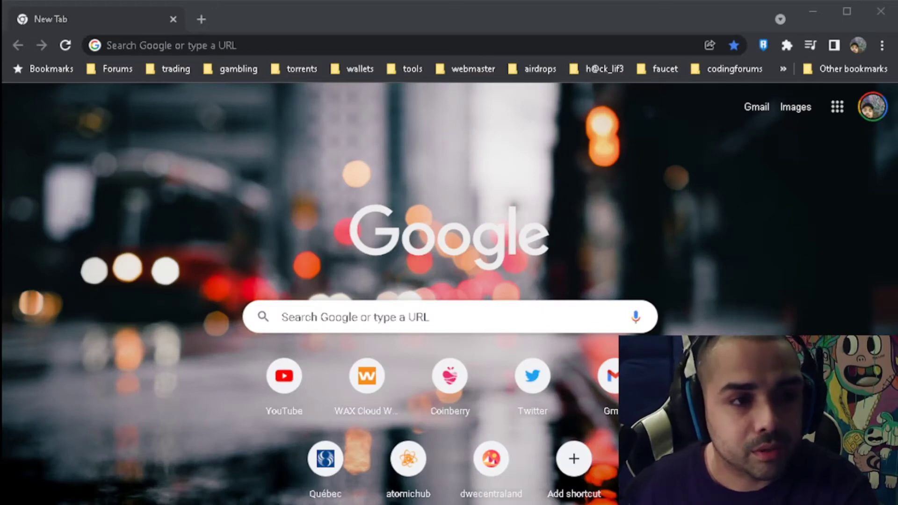
Search Google for "mintable" and open the Mintable.app home page
{"action": "left_click", "coordinate": [368, 316]}
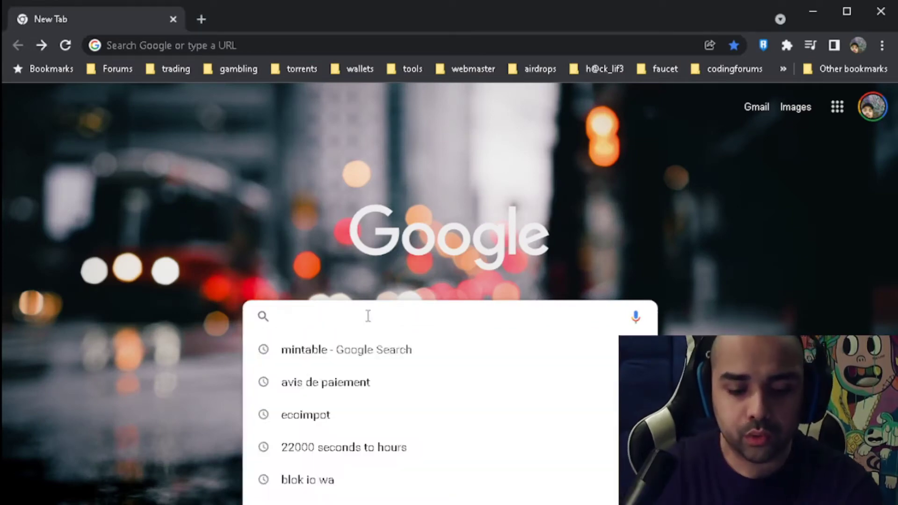
{"action": "type", "text": "mintable"}
{"action": "key", "text": "Return"}
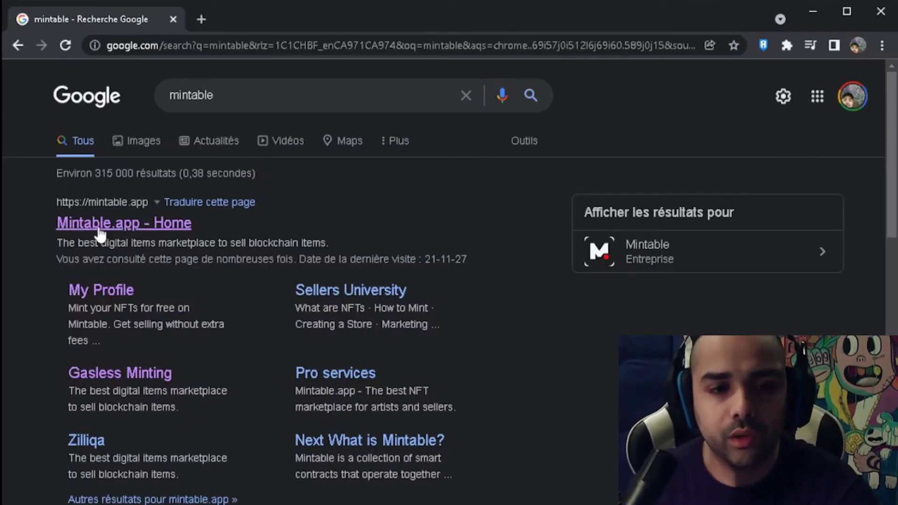
{"action": "left_click", "coordinate": [100, 229]}
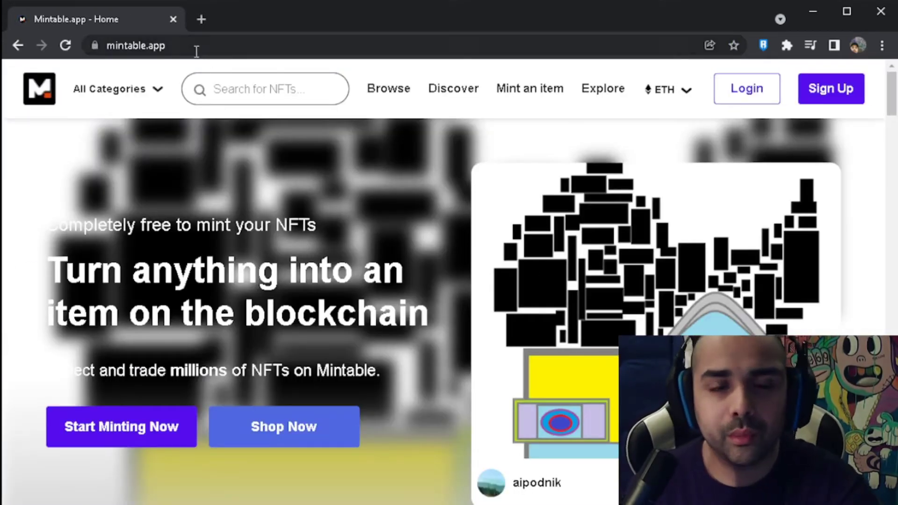
{"action": "left_click", "coordinate": [196, 49]}
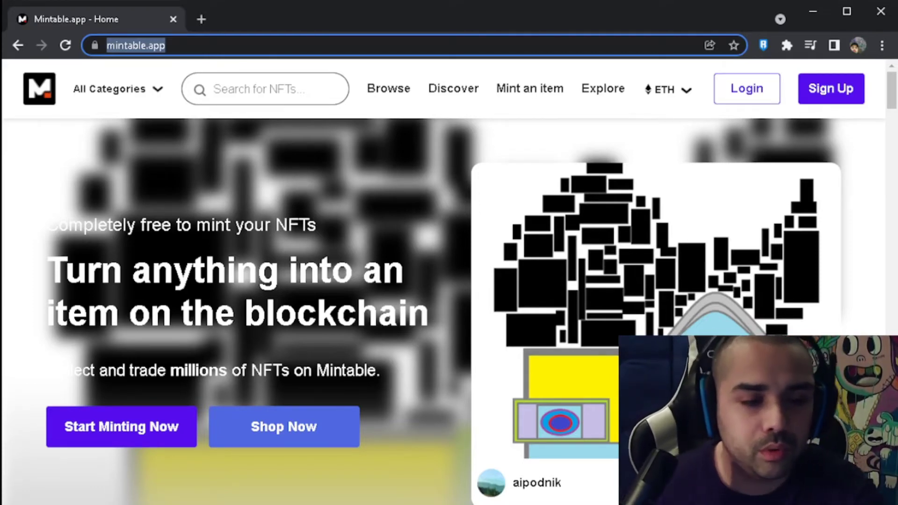
{"action": "left_click", "coordinate": [812, 93]}
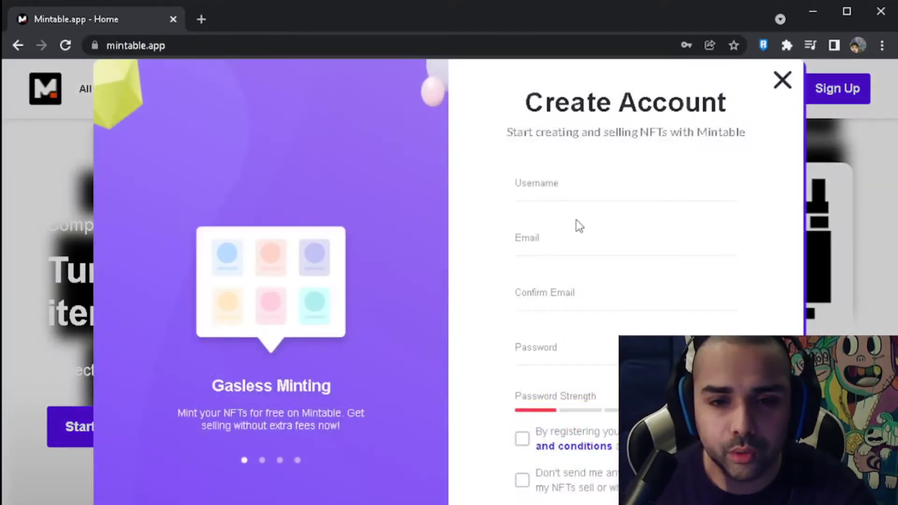
{"action": "left_click", "coordinate": [545, 185]}
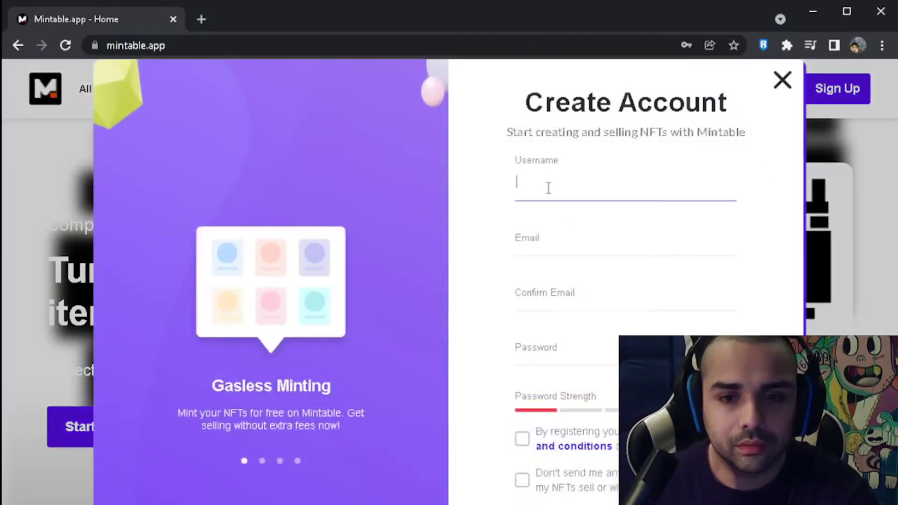
{"action": "type", "text": "soswei"}
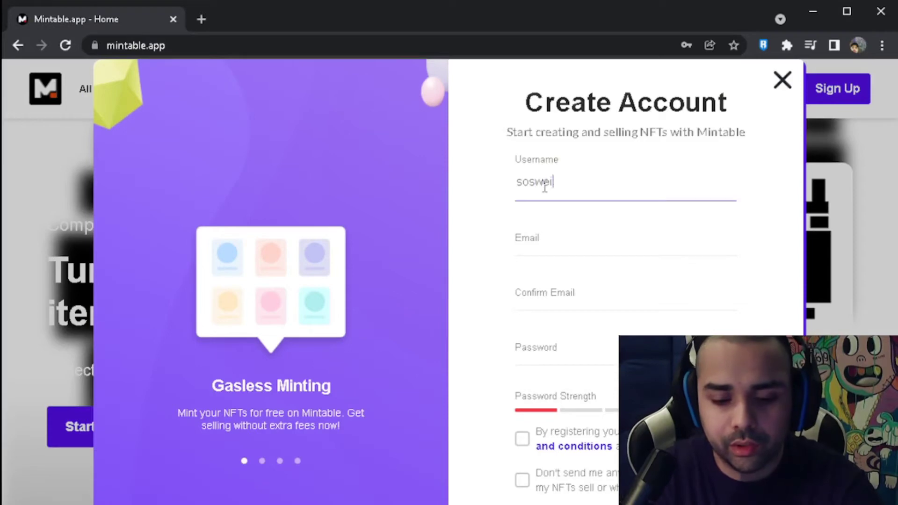
{"action": "type", "text": "s_youtube"}
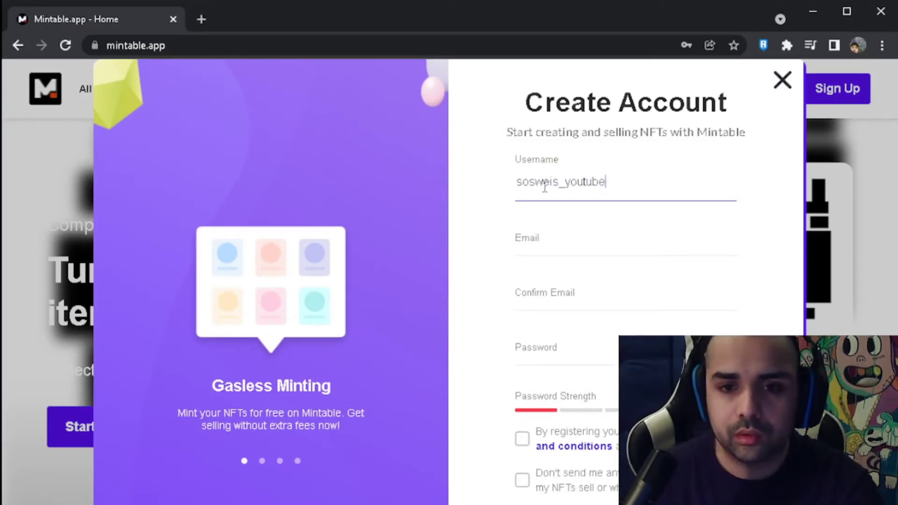
Fill in the account's email address and repeat the same address as the email confirmation
{"action": "left_click", "coordinate": [593, 239]}
{"action": "type", "text": "ttv.w3iso"}
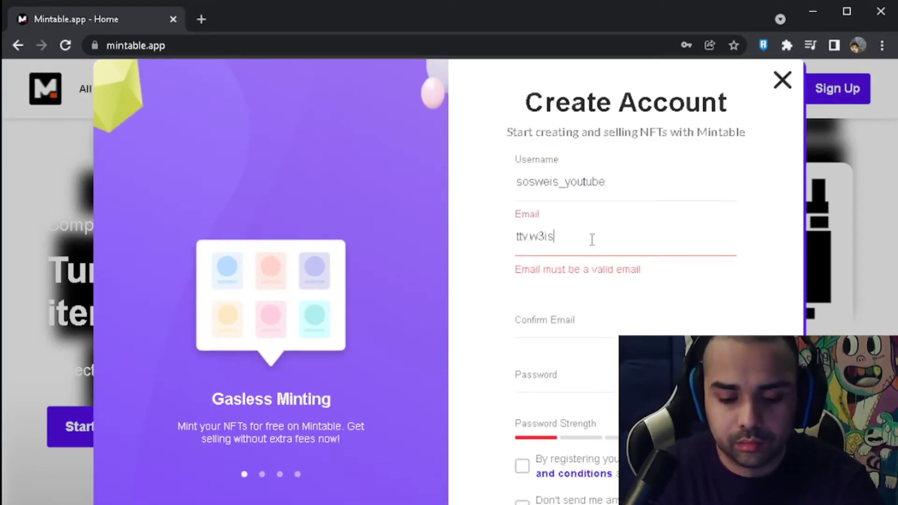
{"action": "key", "text": "Down"}
{"action": "key", "text": "Return"}
{"action": "key", "text": "ctrl+a"}
{"action": "key", "text": "ctrl+c"}
{"action": "left_click", "coordinate": [597, 295]}
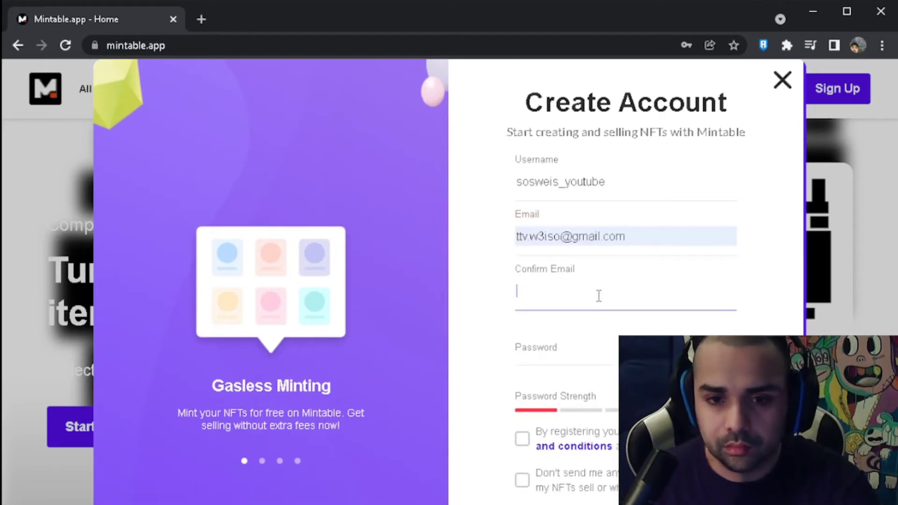
{"action": "key", "text": "ctrl+v"}
Enter the account password, accept the terms and conditions, opt out of notification messages, and submit the registration
{"action": "left_click", "coordinate": [588, 357]}
{"action": "type", "text": "a••••••••••••••"}
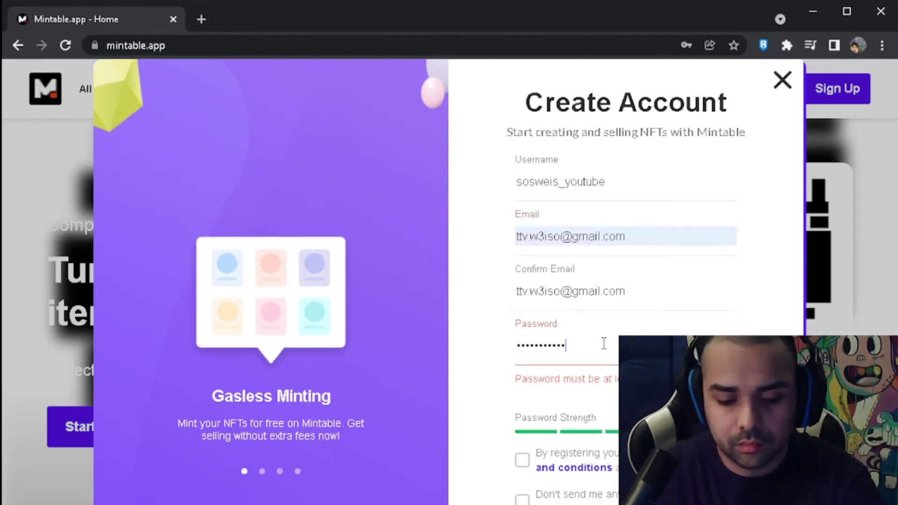
{"action": "left_click", "coordinate": [522, 439]}
{"action": "left_click", "coordinate": [522, 480]}
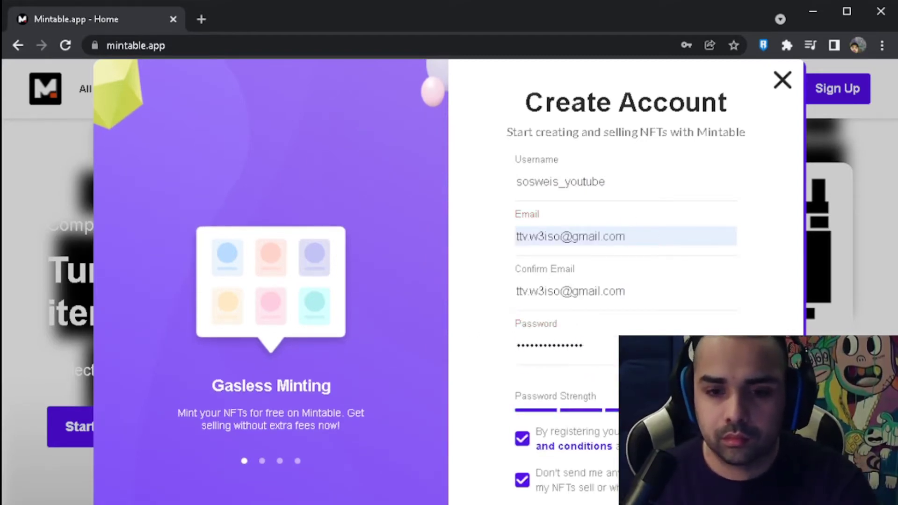
{"action": "key", "text": "Return"}
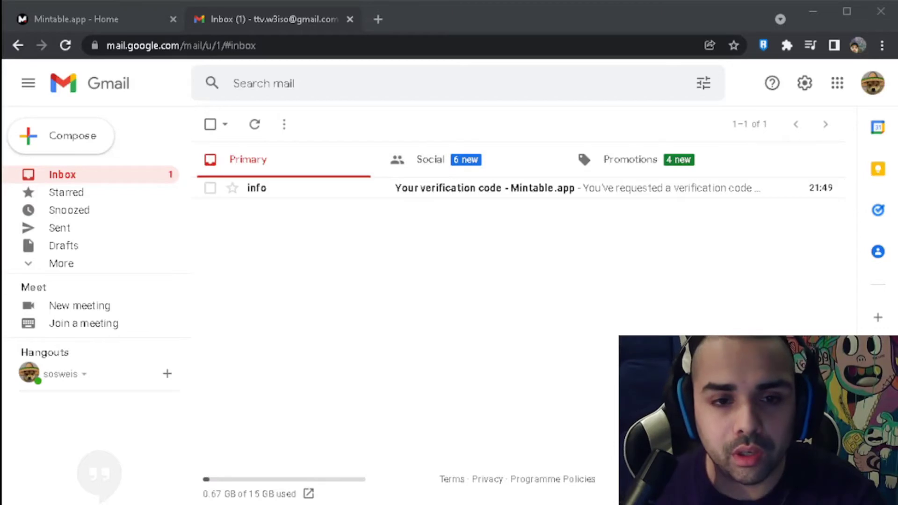
{"action": "left_click", "coordinate": [325, 186]}
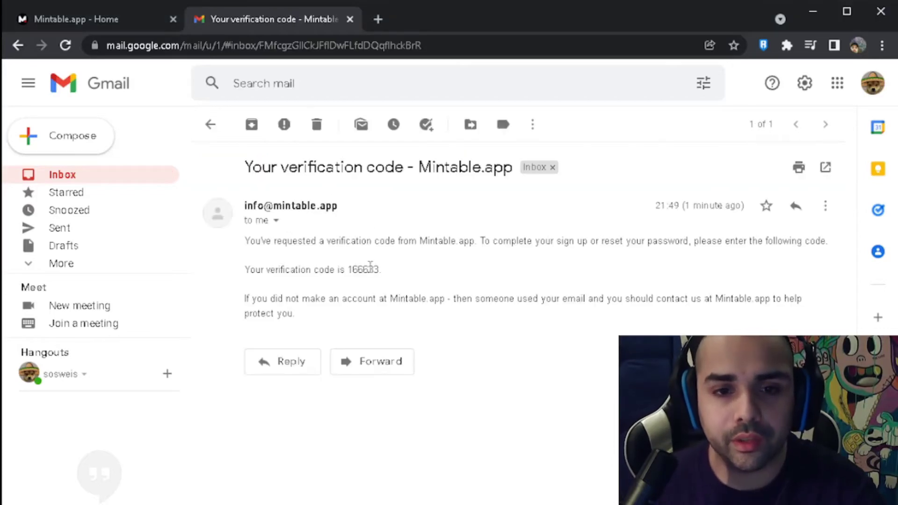
{"action": "left_click_drag", "start_coordinate": [349, 269], "coordinate": [380, 270]}
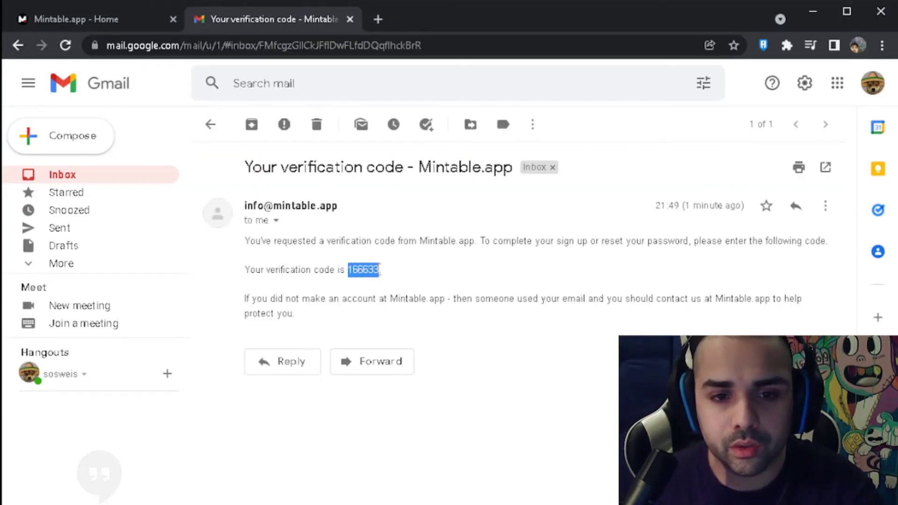
{"action": "left_click", "coordinate": [108, 19]}
{"action": "key", "text": "ctrl+v"}
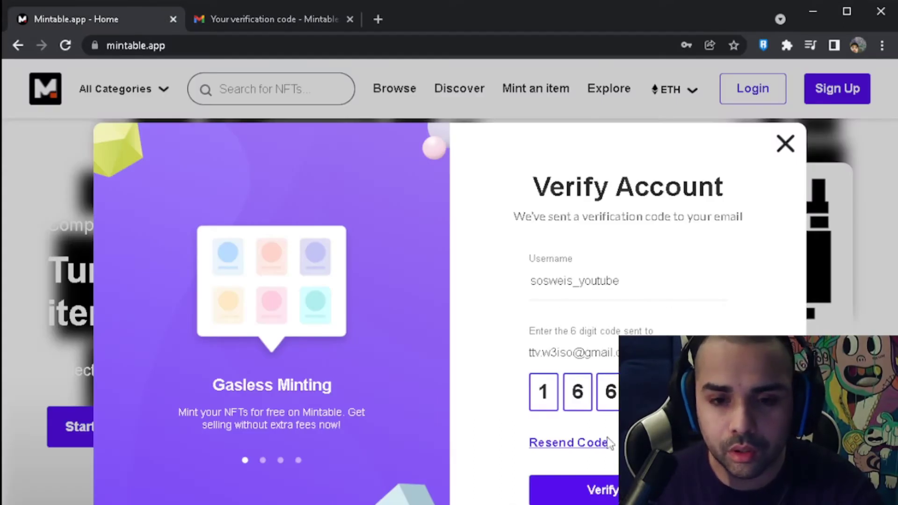
{"action": "scroll", "coordinate": [677, 313], "scroll_direction": "down", "scroll_amount": 1}
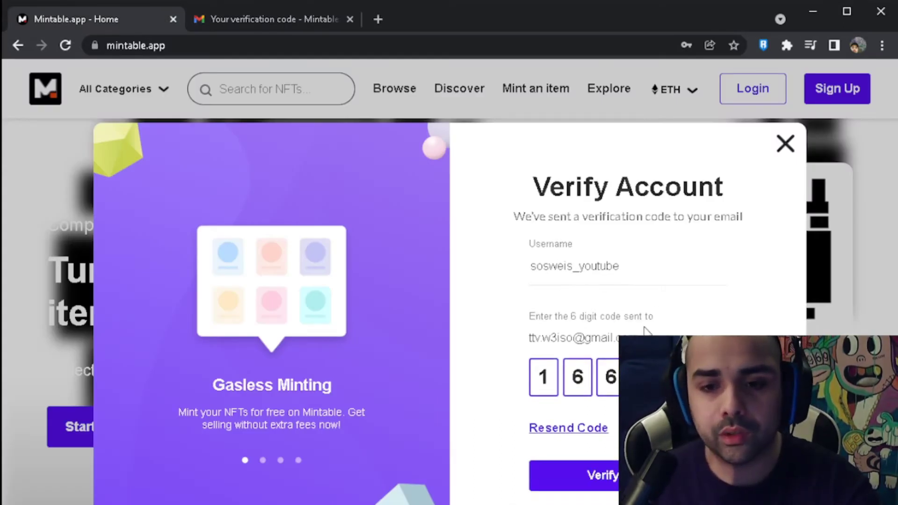
{"action": "left_click", "coordinate": [779, 146]}
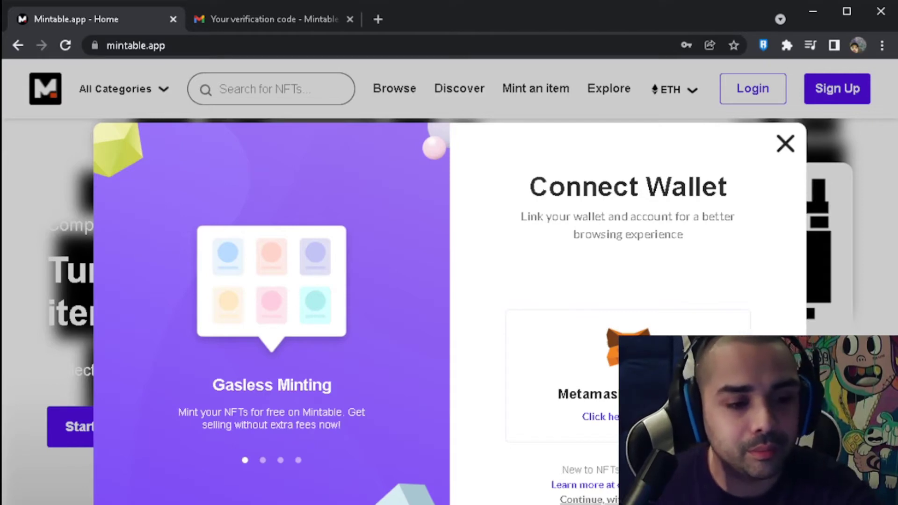
Search Google for "metamask" in a new tab and open the download page of metamask.io
{"action": "left_click", "coordinate": [201, 19]}
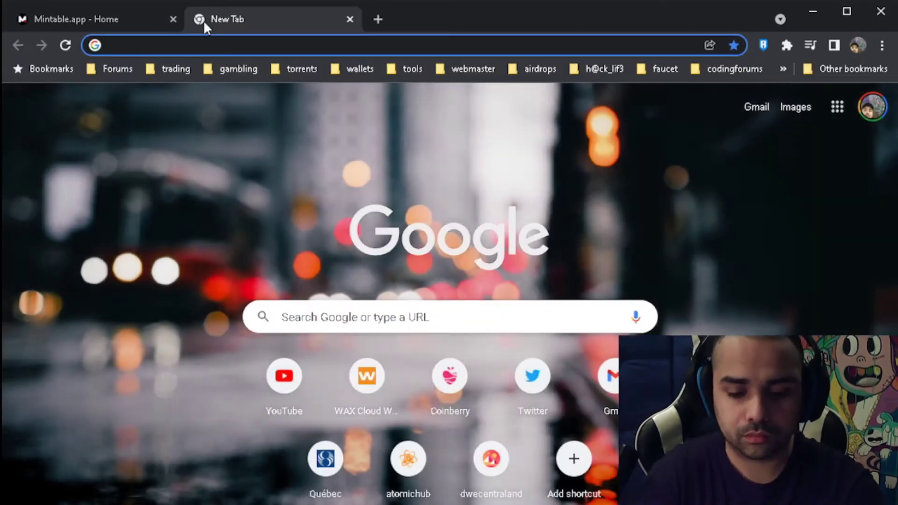
{"action": "type", "text": "metamask"}
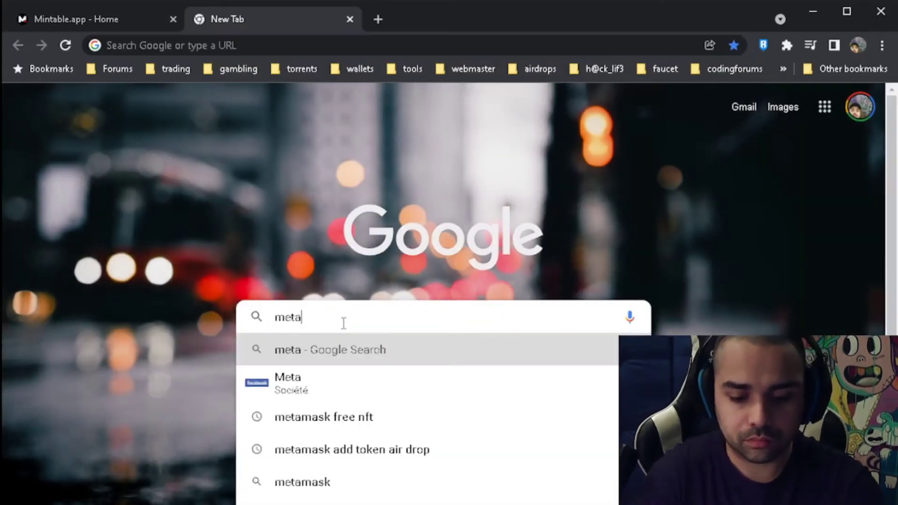
{"action": "key", "text": "Return"}
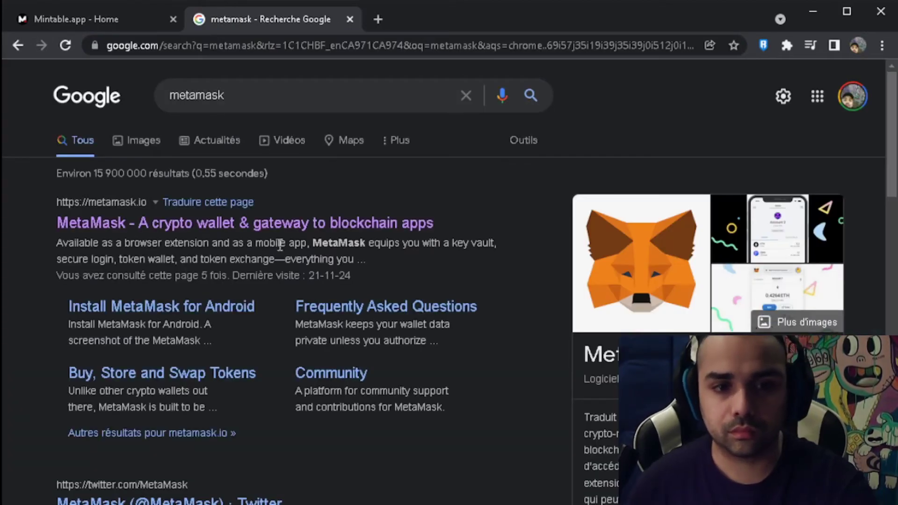
{"action": "left_click", "coordinate": [295, 224]}
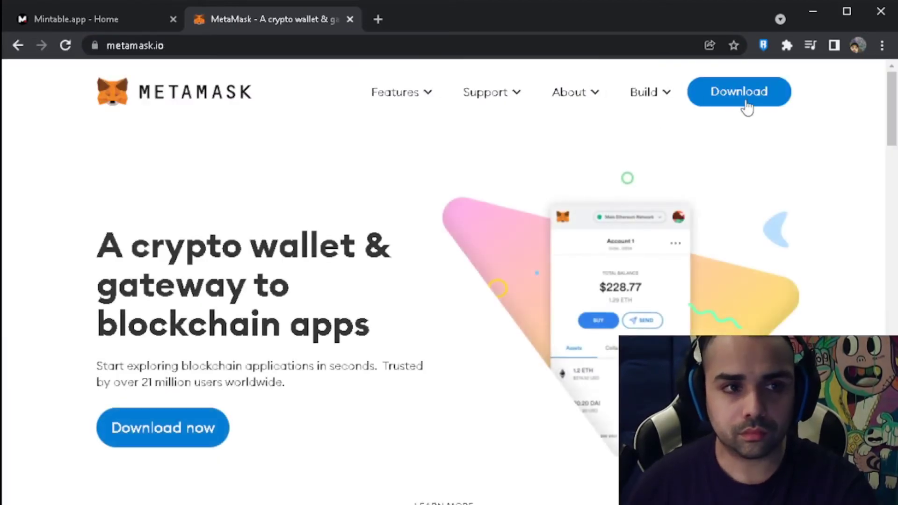
{"action": "left_click", "coordinate": [751, 103]}
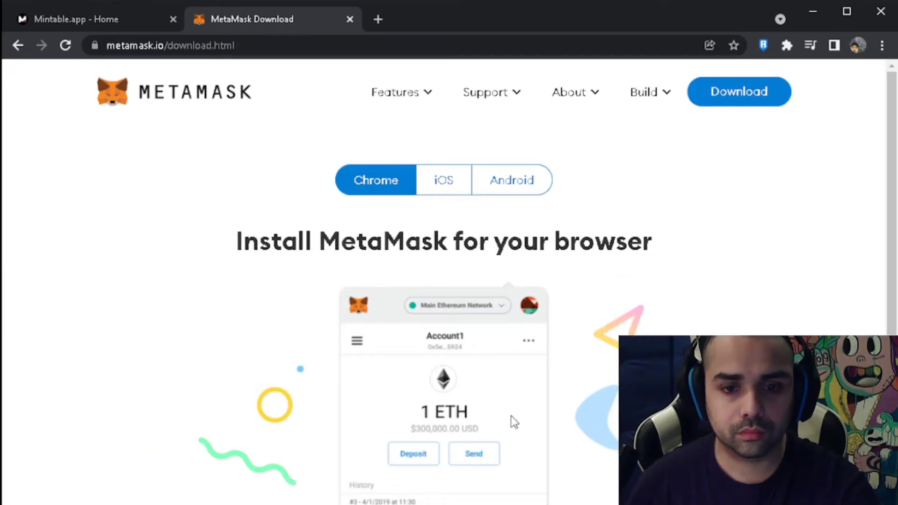
Choose the Chrome version of MetaMask and add the extension to Chrome from the Chrome Web Store
{"action": "scroll", "coordinate": [512, 421], "scroll_direction": "down", "scroll_amount": 2}
{"action": "scroll", "coordinate": [475, 322], "scroll_direction": "up", "scroll_amount": 2}
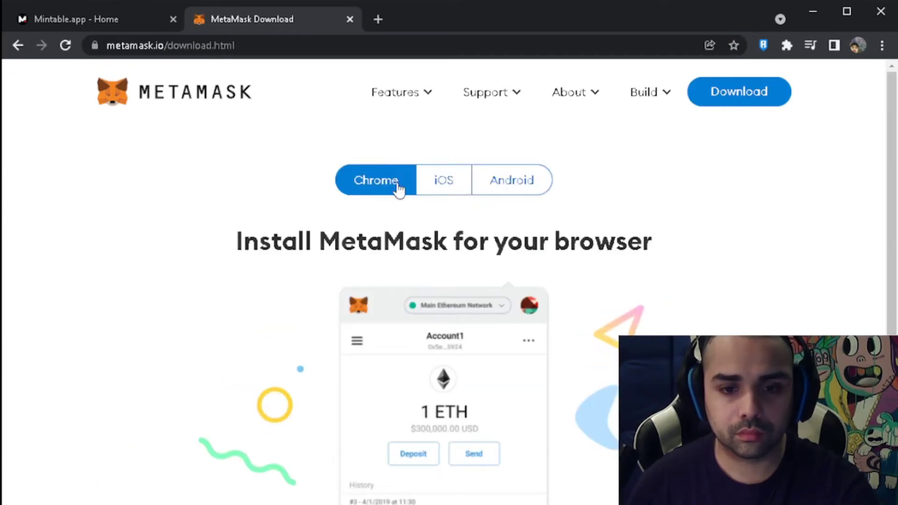
{"action": "left_click", "coordinate": [376, 180]}
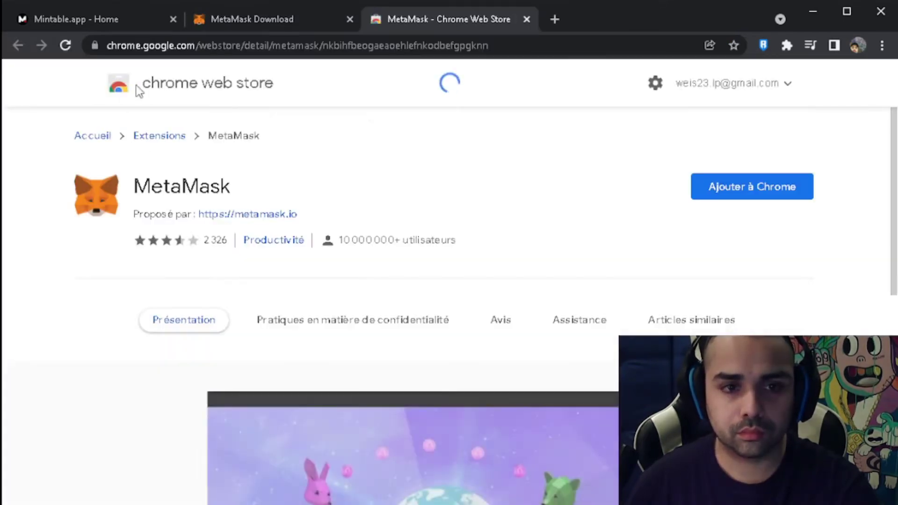
{"action": "left_click", "coordinate": [756, 194]}
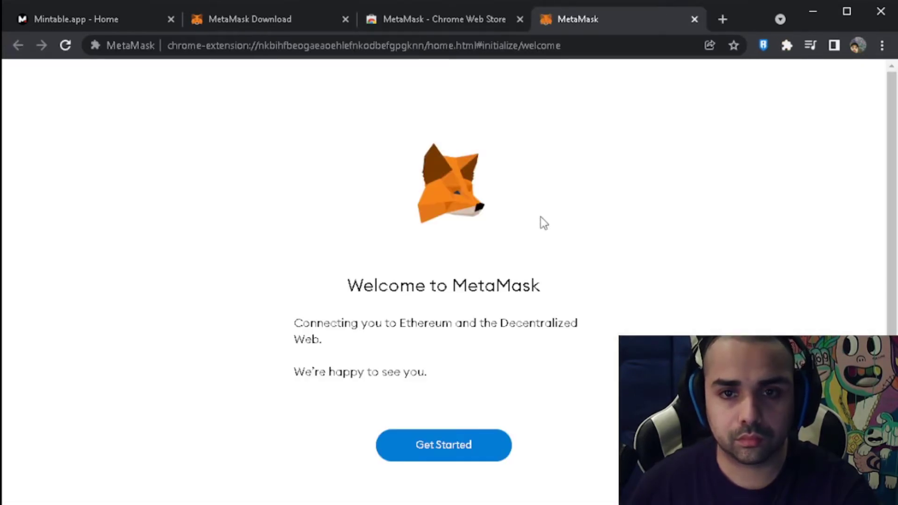
Get started with MetaMask, choose to create a new wallet, and enter the new wallet password
{"action": "left_click", "coordinate": [456, 458]}
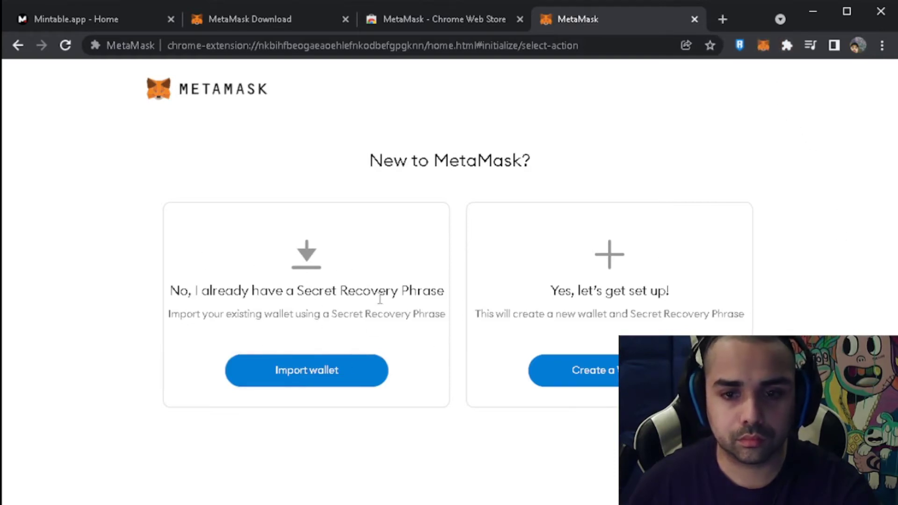
{"action": "left_click", "coordinate": [603, 372]}
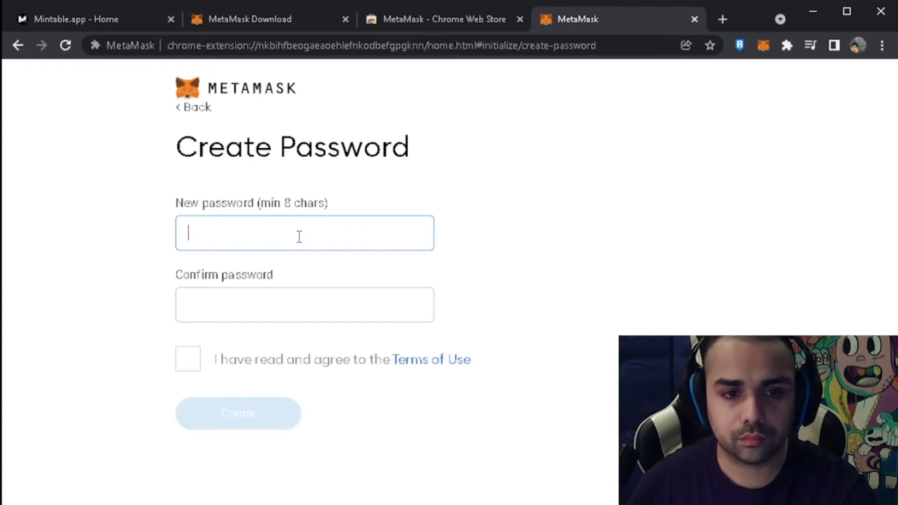
{"action": "type", "text": "****"}
{"action": "key", "text": "BackSpace"}
{"action": "key", "text": "BackSpace"}
{"action": "key", "text": "BackSpace"}
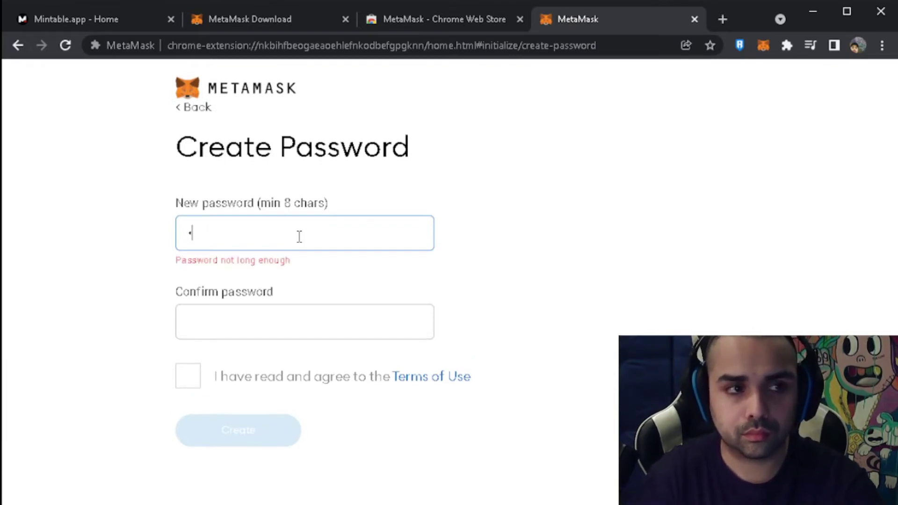
{"action": "key", "text": "BackSpace"}
{"action": "type", "text": "**********"}
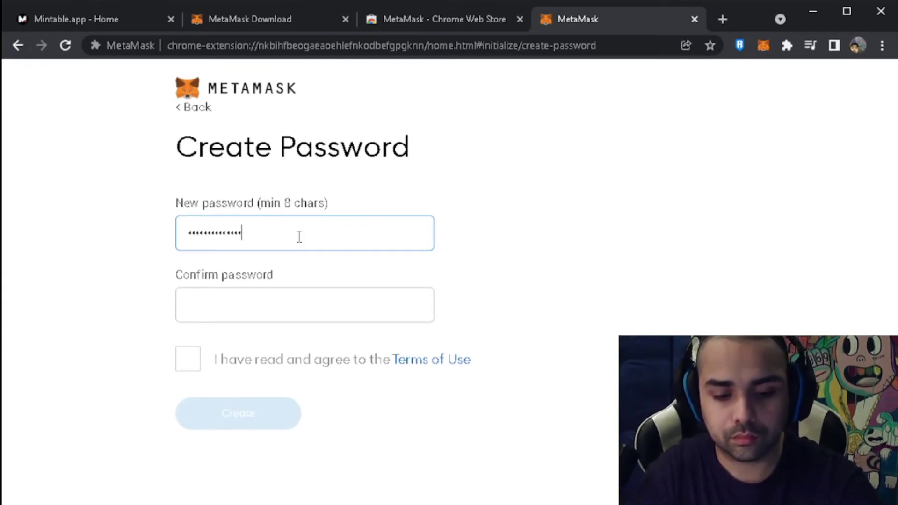
{"action": "type", "text": "****"}
Confirm the wallet password, agree to the Terms of Use, and create the wallet
{"action": "left_click", "coordinate": [310, 300]}
{"action": "type", "text": "***"}
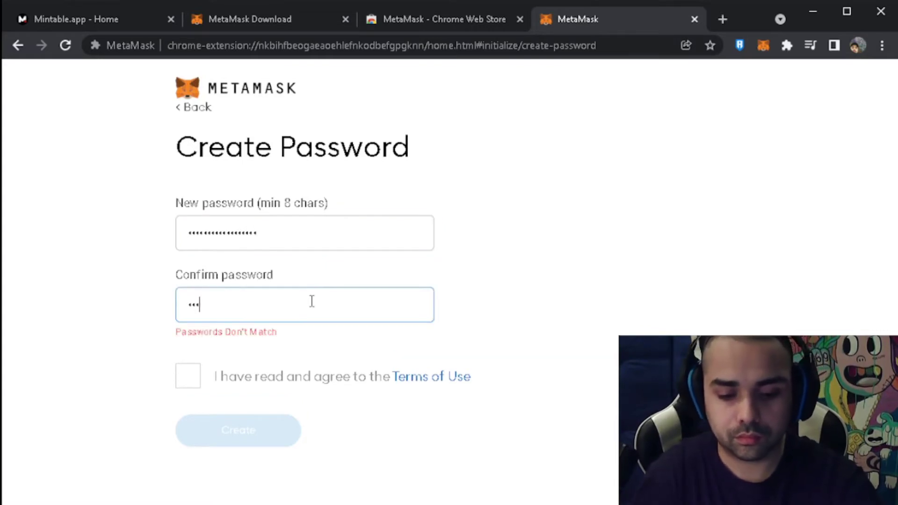
{"action": "type", "text": "****"}
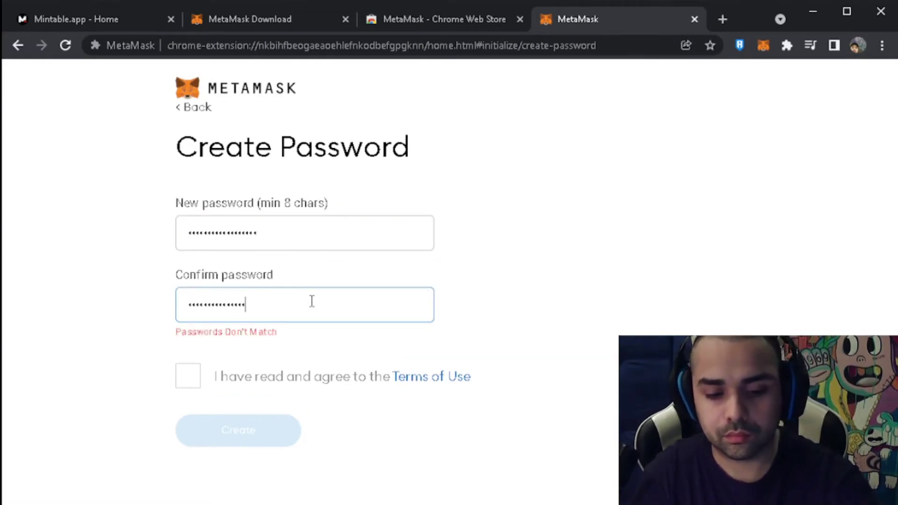
{"action": "type", "text": "*"}
{"action": "left_click", "coordinate": [211, 359]}
{"action": "left_click", "coordinate": [211, 412]}
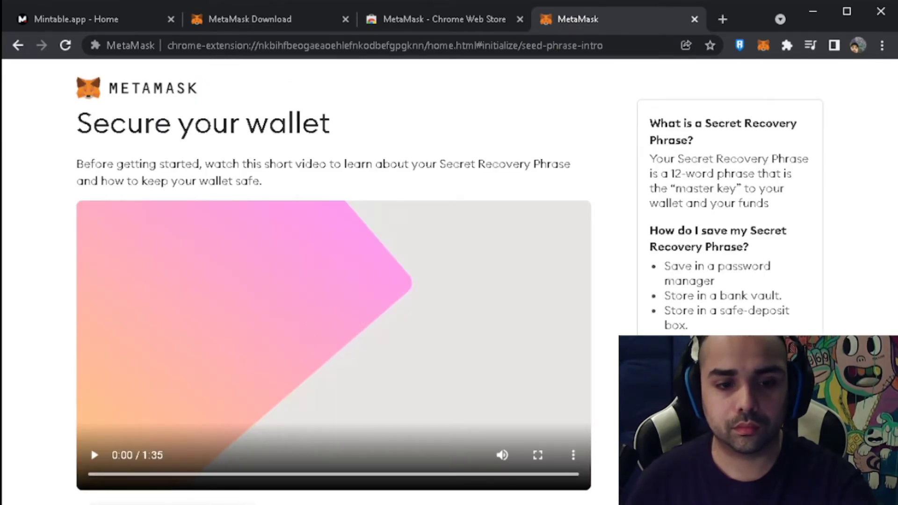
Continue past the wallet security video and postpone the Secret Recovery Phrase backup with "Remind me later"
{"action": "left_click", "coordinate": [172, 504]}
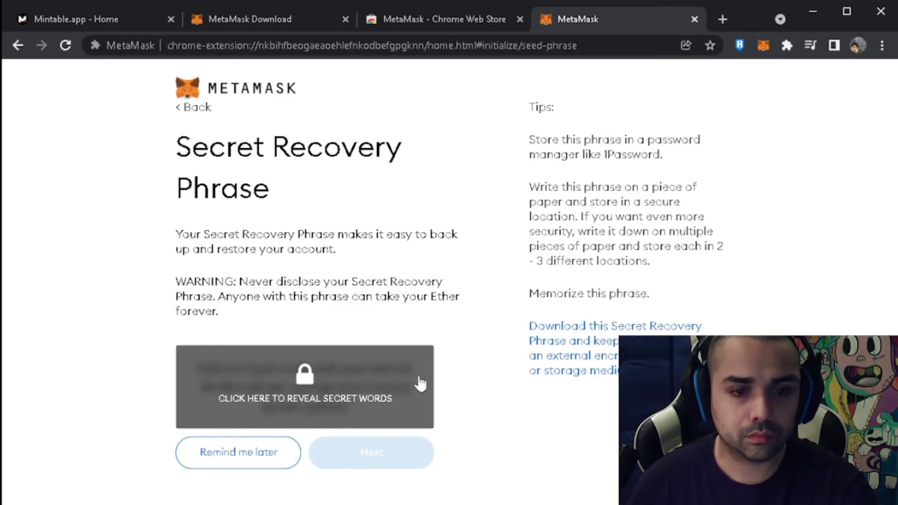
{"action": "left_click", "coordinate": [243, 453]}
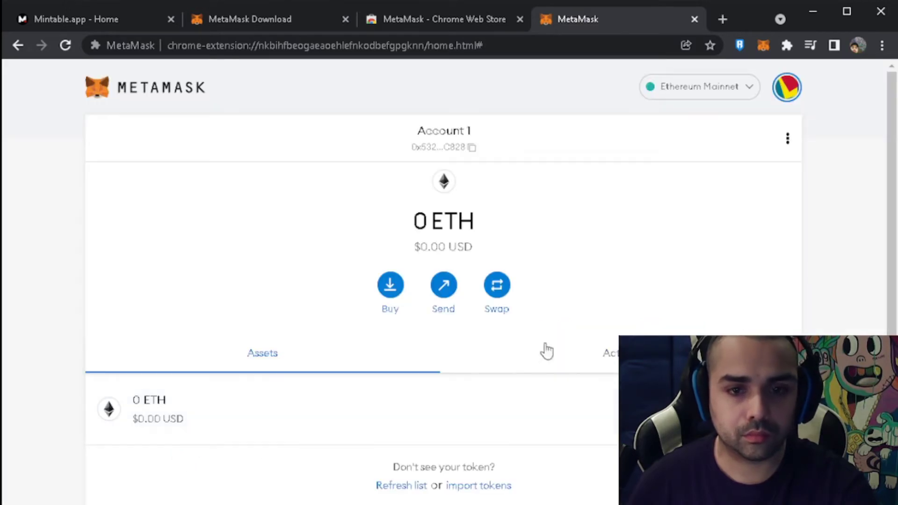
Close the MetaMask wallet, Chrome Web Store and MetaMask download pages to return to Mintable
{"action": "left_click", "coordinate": [694, 18]}
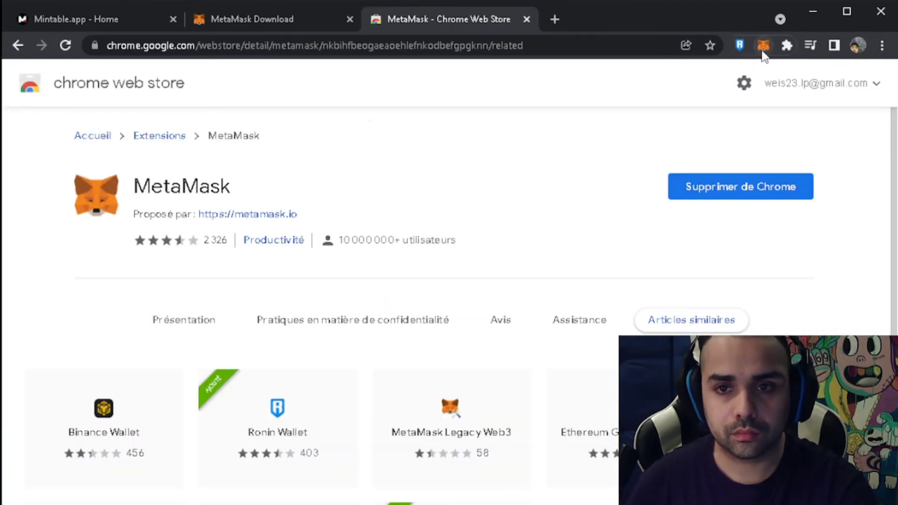
{"action": "left_click", "coordinate": [520, 19]}
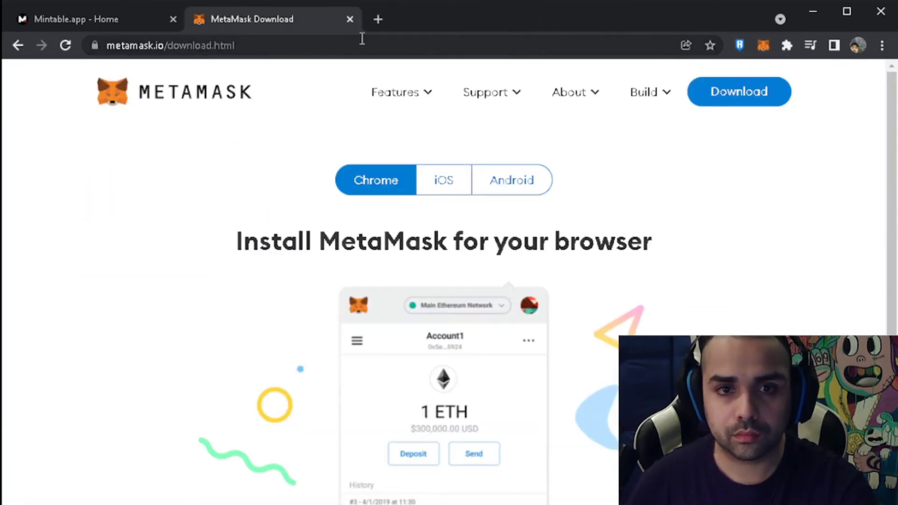
{"action": "left_click", "coordinate": [350, 18]}
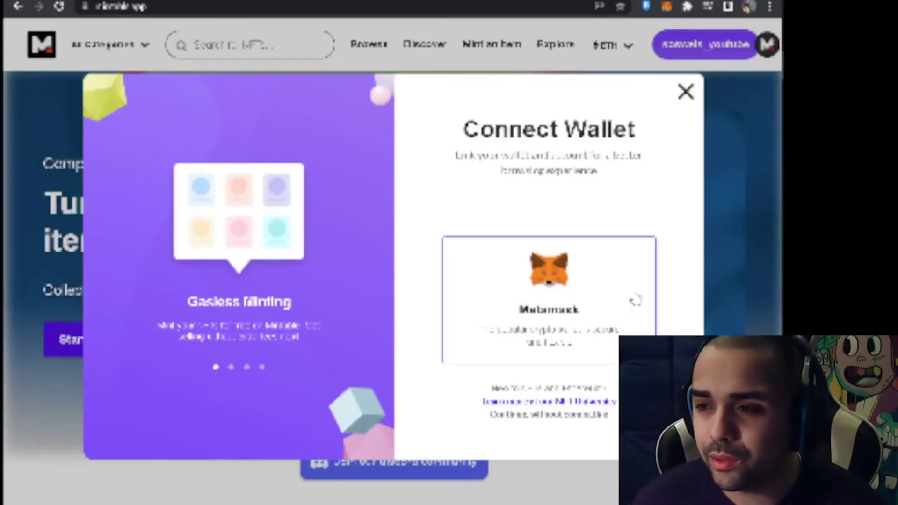
Connect Account 1 of the MetaMask wallet to Mintable and dismiss the wallet sign-in dialog
{"action": "left_click", "coordinate": [569, 302]}
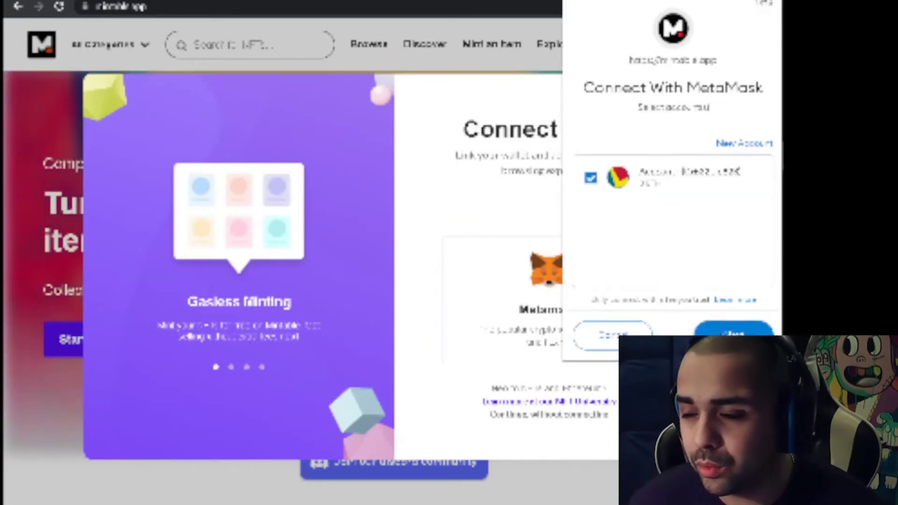
{"action": "left_click", "coordinate": [702, 328]}
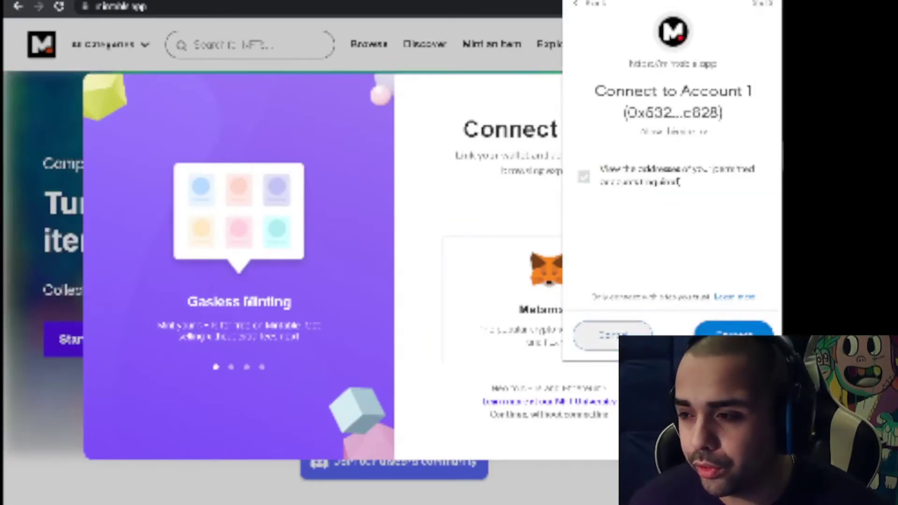
{"action": "left_click", "coordinate": [703, 329]}
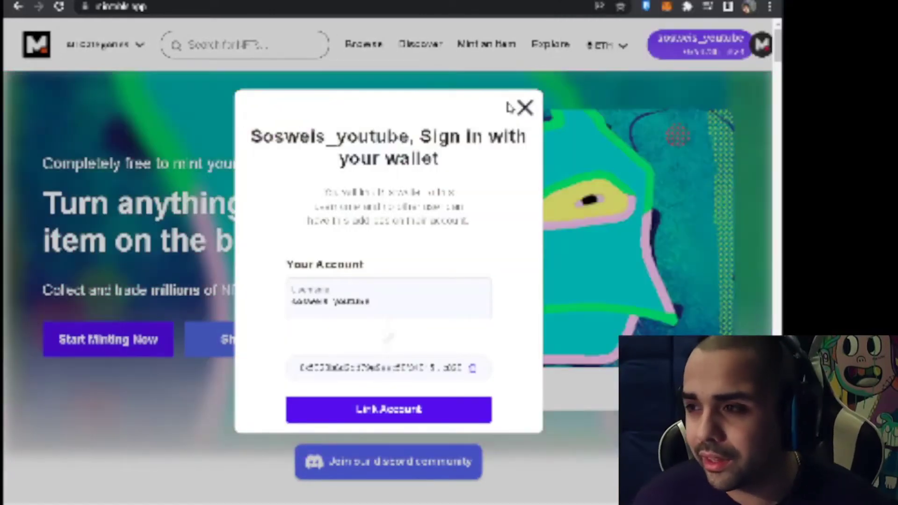
{"action": "left_click", "coordinate": [525, 108]}
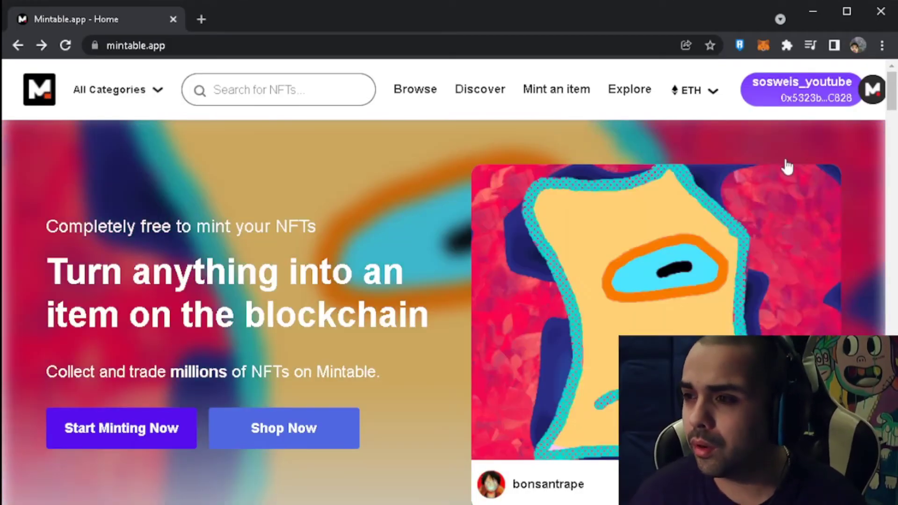
{"action": "left_click", "coordinate": [786, 101]}
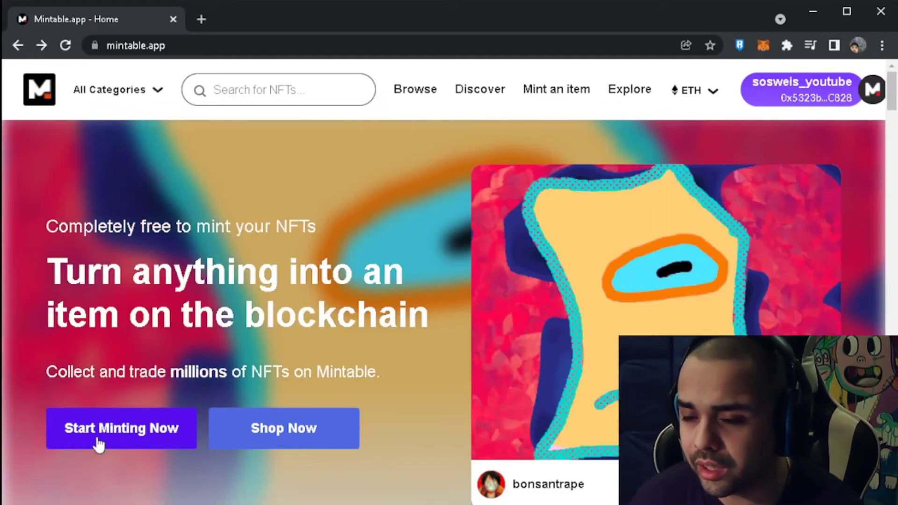
Start minting on Mintable, choosing to create a new item with no transaction fee
{"action": "left_click", "coordinate": [97, 443]}
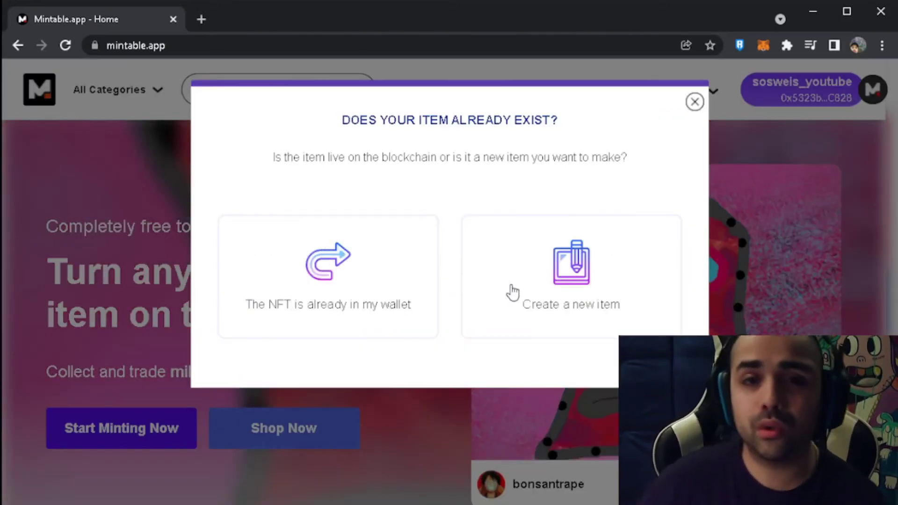
{"action": "left_click", "coordinate": [535, 280]}
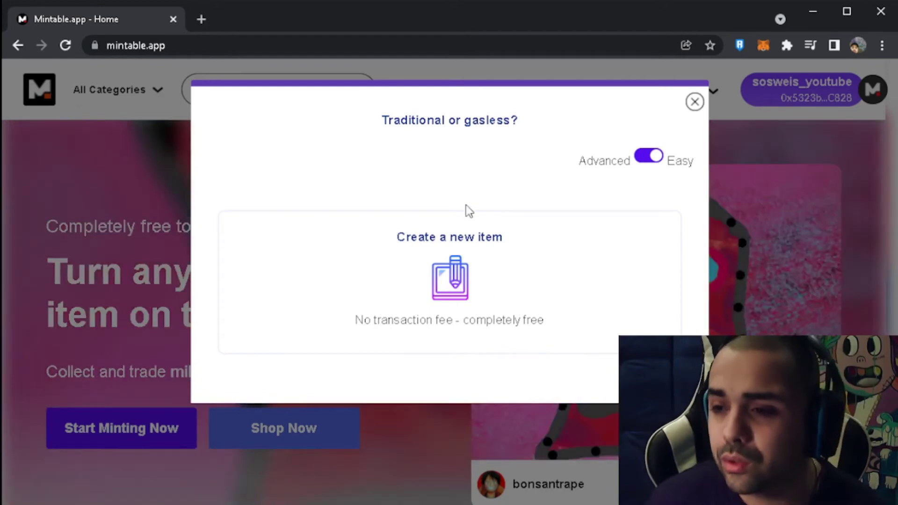
{"action": "left_click", "coordinate": [464, 228]}
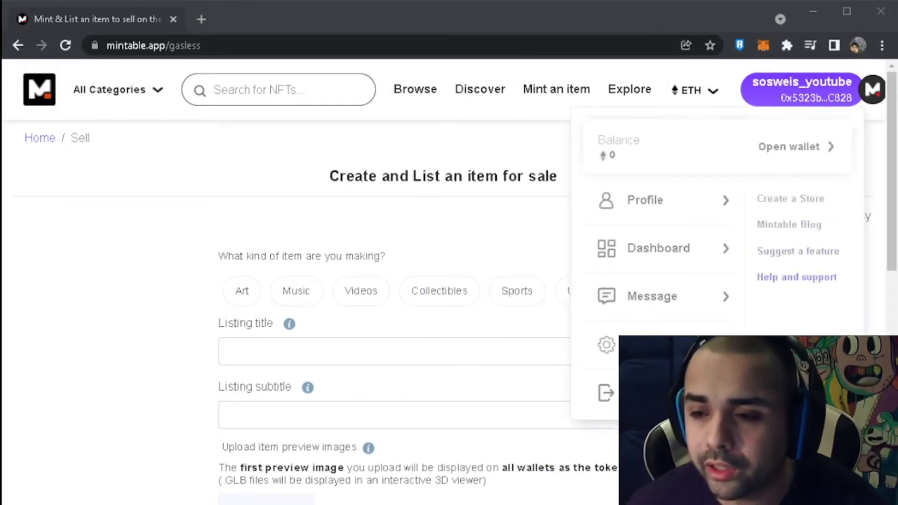
Set the listing title to "Pump And Dump card | Fortnite card" and the subtitle to "fortnite icon 1st edition" followed by the creator's name
{"action": "scroll", "coordinate": [443, 281], "scroll_direction": "down", "scroll_amount": 3}
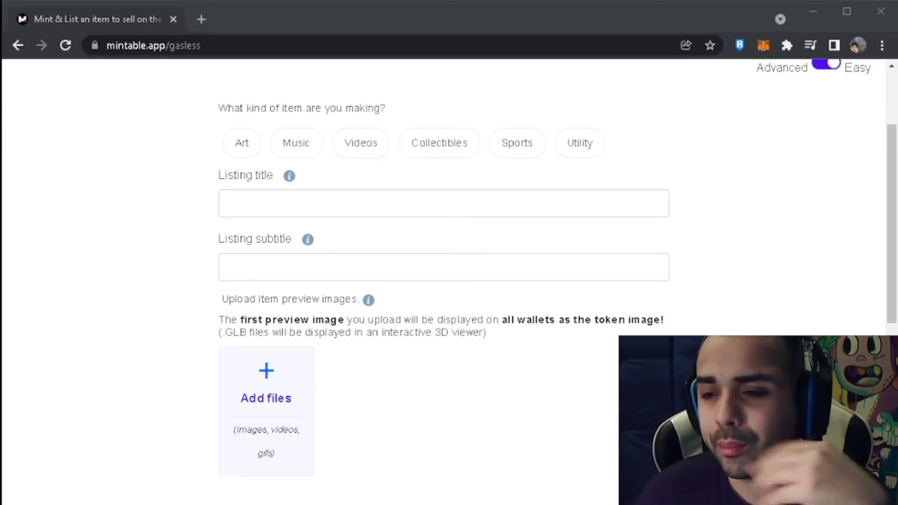
{"action": "scroll", "coordinate": [444, 280], "scroll_direction": "down", "scroll_amount": 3}
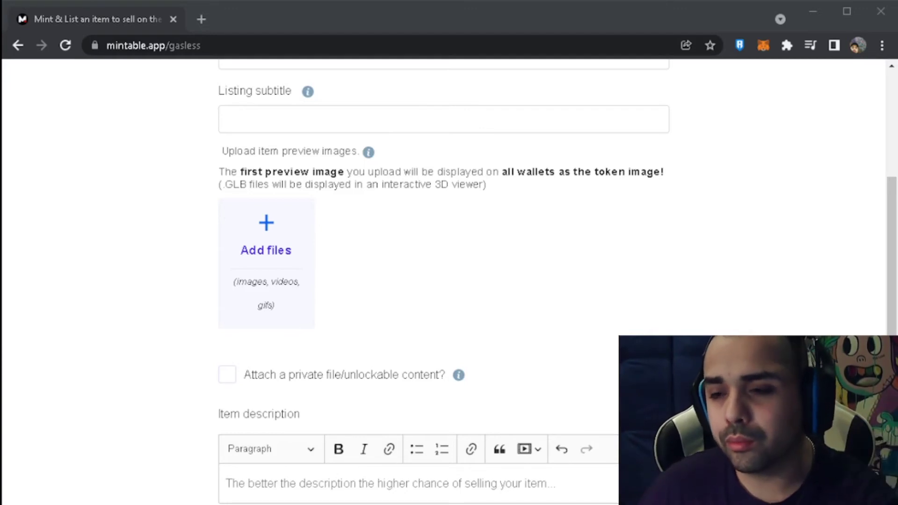
{"action": "scroll", "coordinate": [444, 281], "scroll_direction": "down", "scroll_amount": 1}
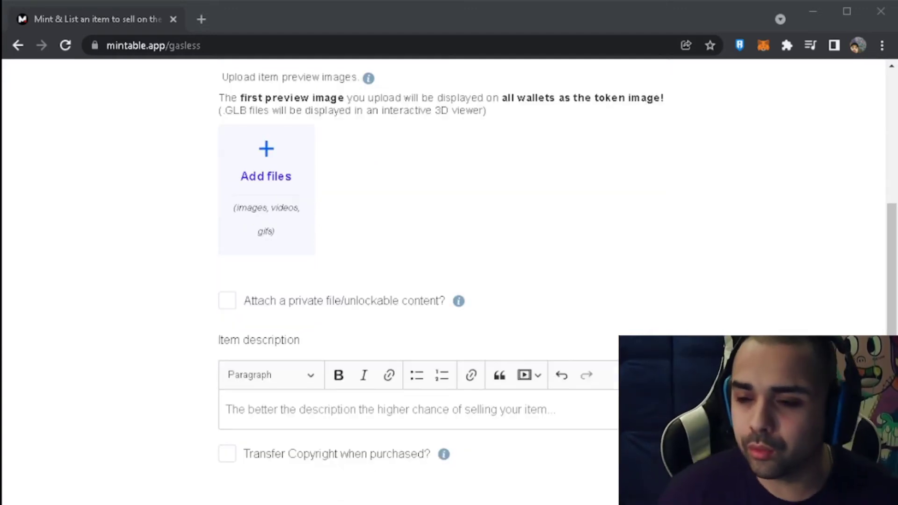
{"action": "scroll", "coordinate": [443, 281], "scroll_direction": "down", "scroll_amount": 1}
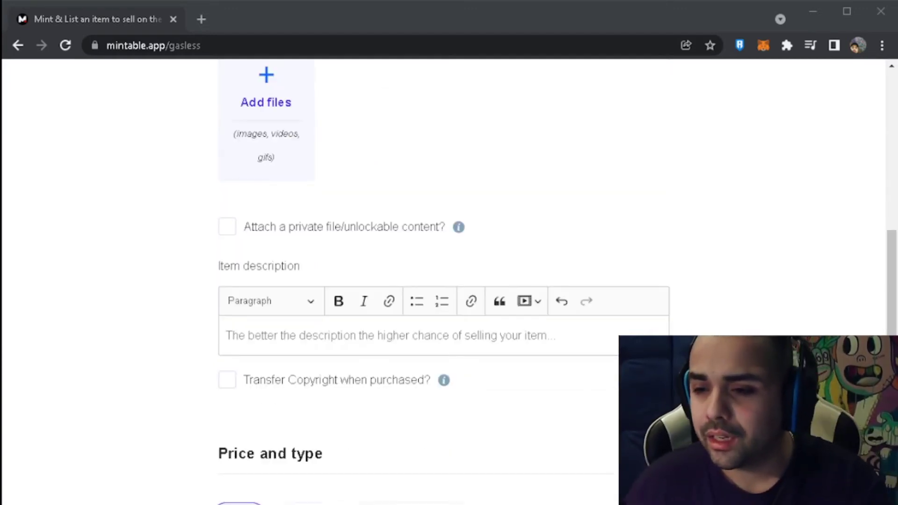
{"action": "scroll", "coordinate": [289, 324], "scroll_direction": "up", "scroll_amount": 10}
{"action": "left_click", "coordinate": [281, 350]}
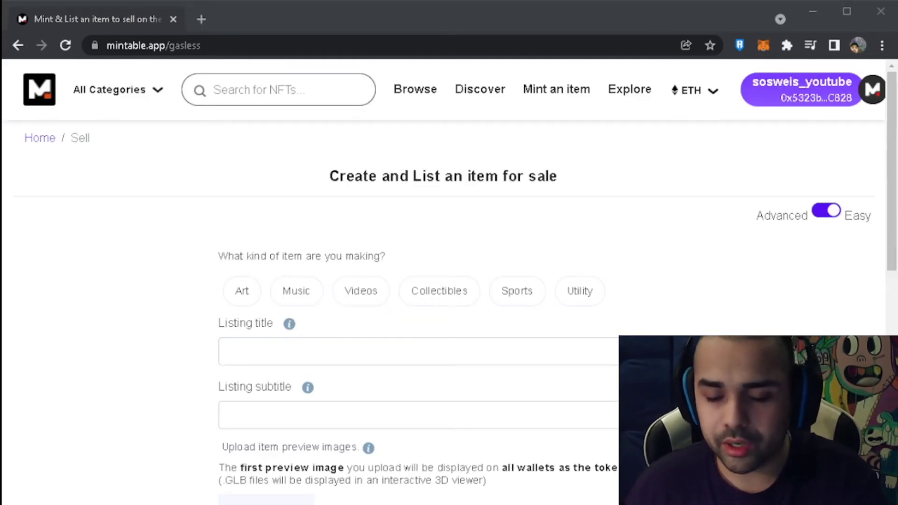
{"action": "left_click", "coordinate": [357, 350]}
{"action": "type", "text": "Pump And Dump card | Fortnite card"}
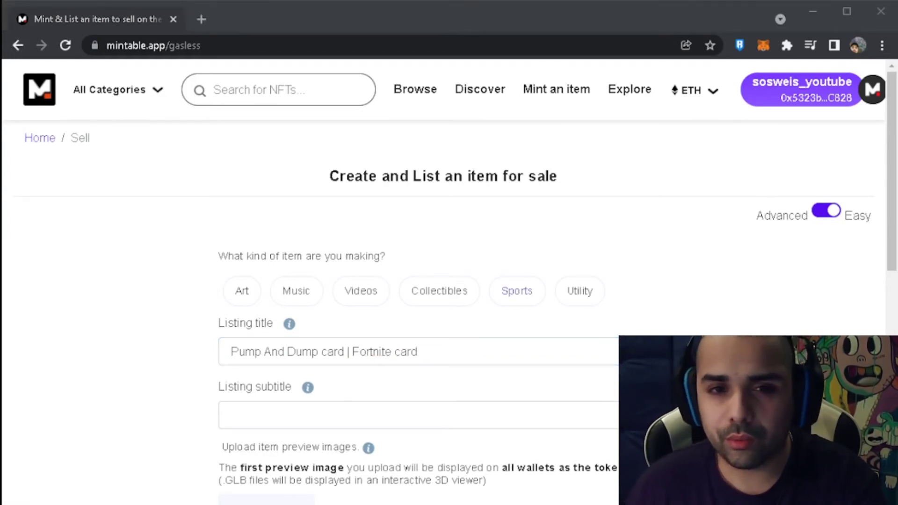
{"action": "left_click", "coordinate": [383, 425]}
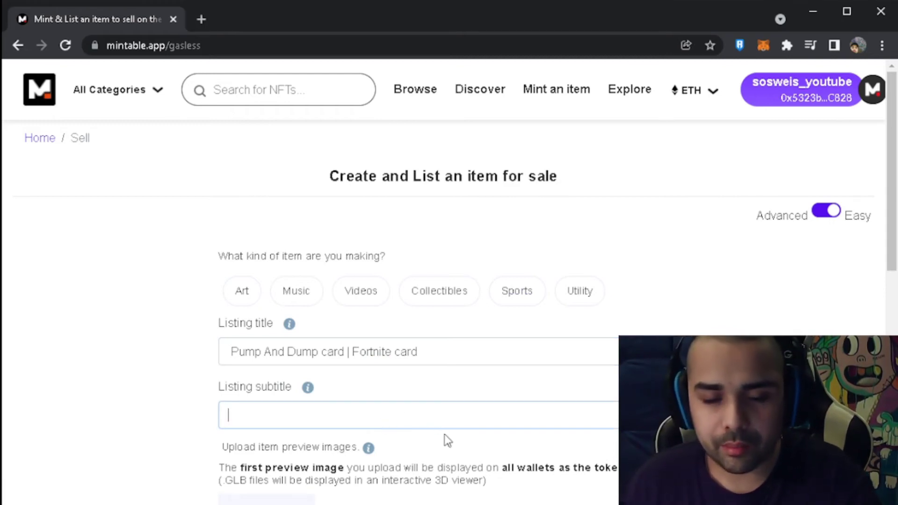
{"action": "type", "text": "fortnite icon 1st edition , by weis"}
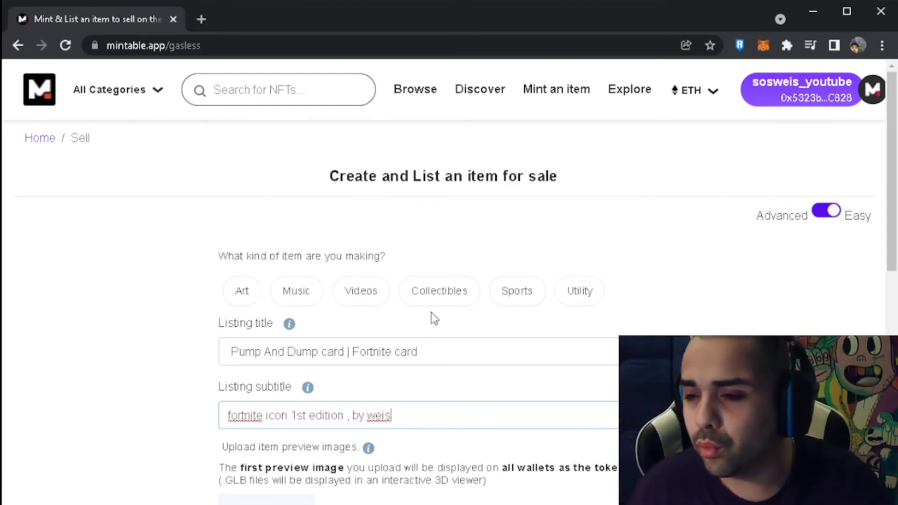
Upload the card image as the item's main preview image
{"action": "scroll", "coordinate": [398, 374], "scroll_direction": "down", "scroll_amount": 3}
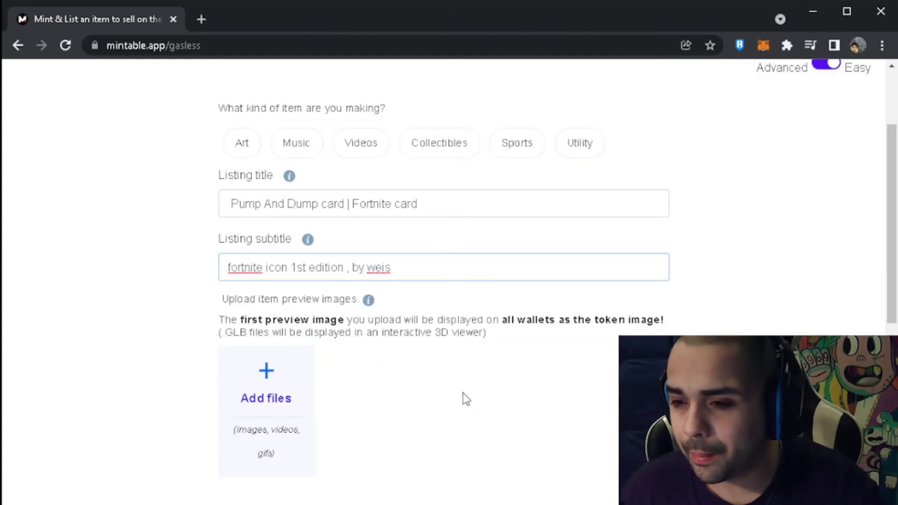
{"action": "left_click", "coordinate": [287, 367]}
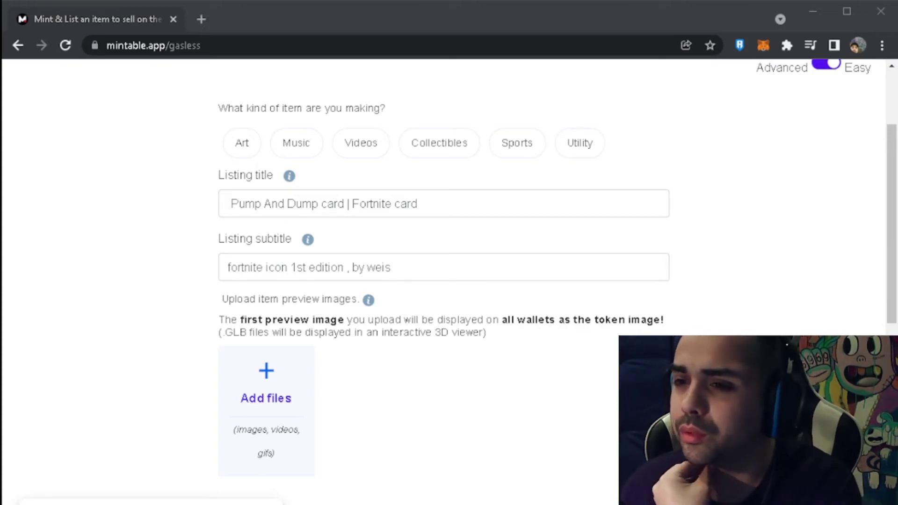
{"action": "key", "text": "Return"}
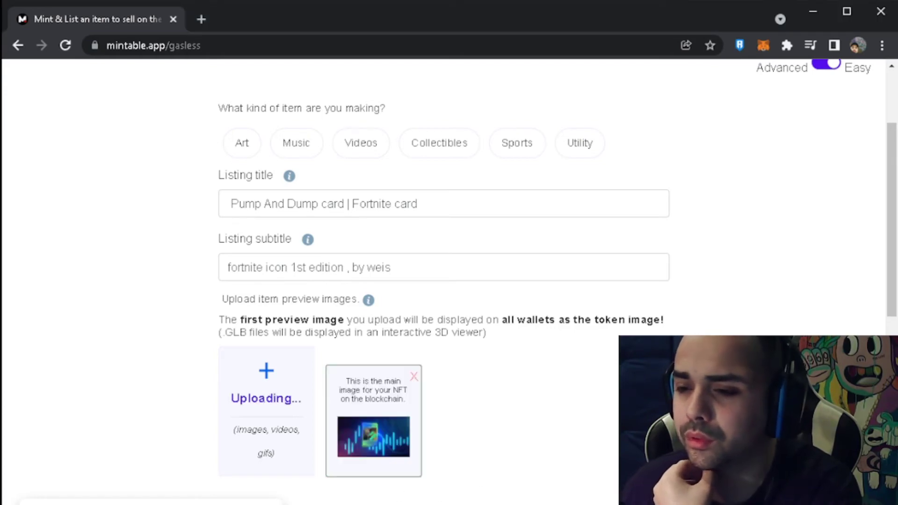
Describe the item as mint #1 made for the YouTube video, available on Atomic hub and Mintable, and enable copyright transfer when purchased
{"action": "scroll", "coordinate": [203, 339], "scroll_direction": "down", "scroll_amount": 5}
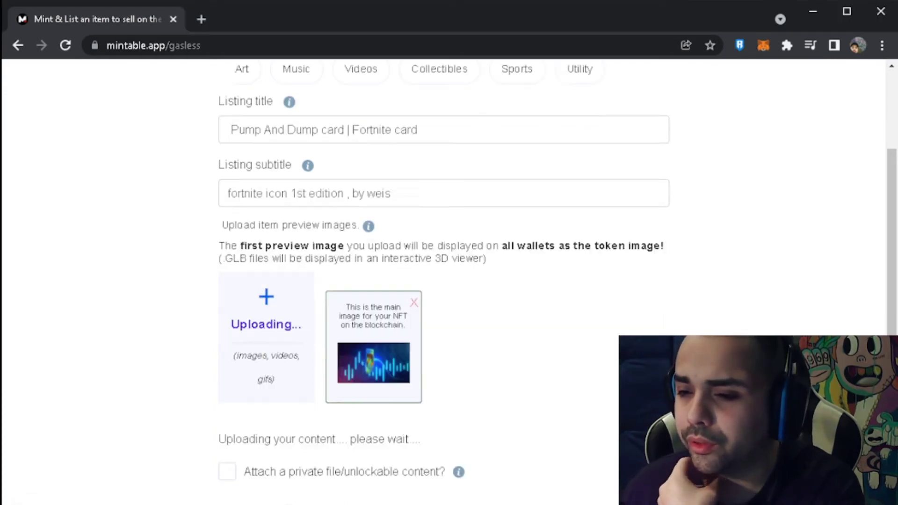
{"action": "scroll", "coordinate": [317, 354], "scroll_direction": "down", "scroll_amount": 3}
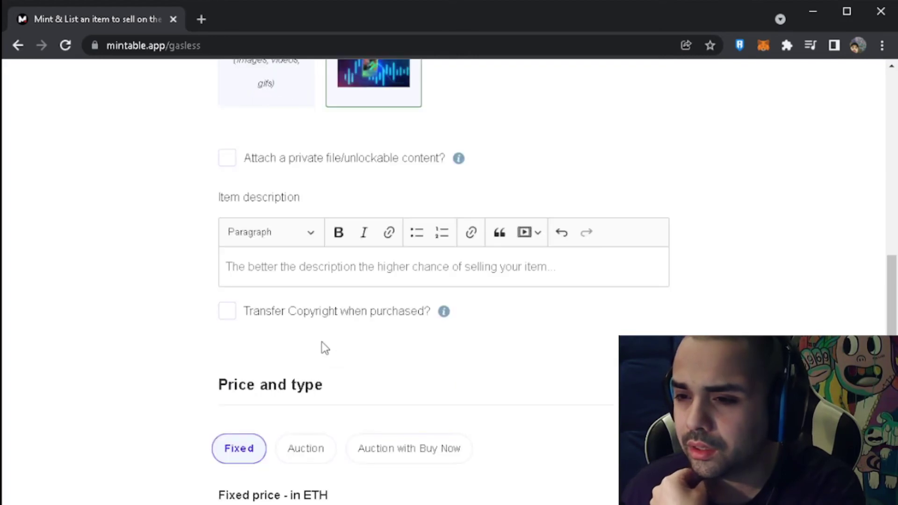
{"action": "left_click", "coordinate": [357, 275]}
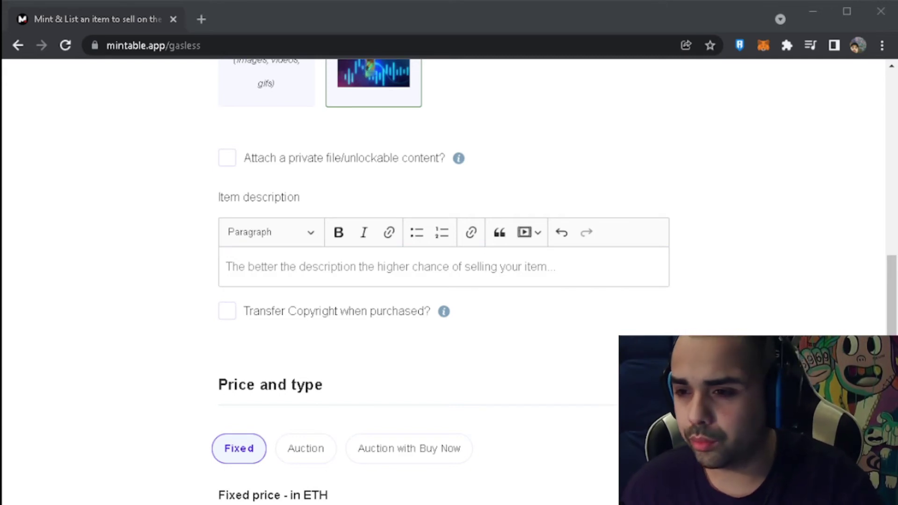
{"action": "left_click", "coordinate": [389, 259]}
{"action": "type", "text": "This is the mint #1 made for my youtube video on my chanel @sosweis .this serie is avaible on Atomic hub and Mintable"}
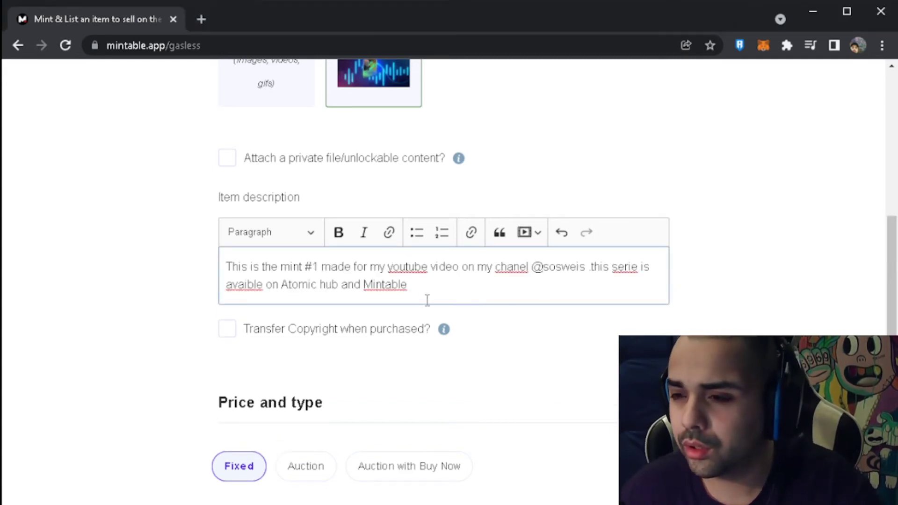
{"action": "scroll", "coordinate": [427, 300], "scroll_direction": "down", "scroll_amount": 2}
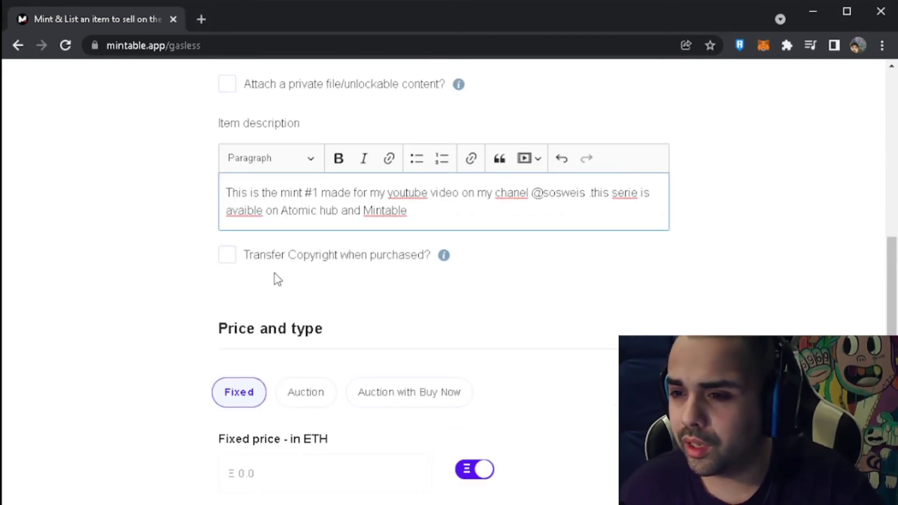
{"action": "left_click", "coordinate": [227, 269]}
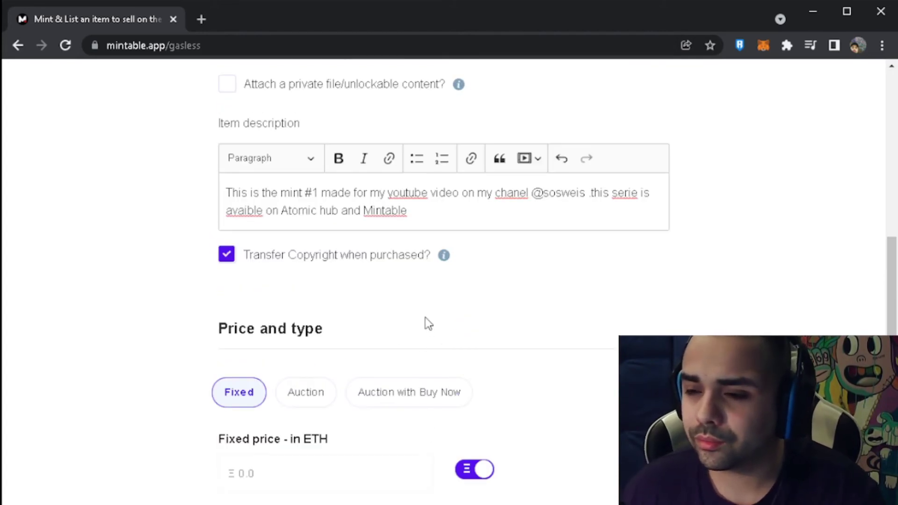
Set the item's fixed price to 0.005 ETH
{"action": "scroll", "coordinate": [425, 317], "scroll_direction": "down", "scroll_amount": 2}
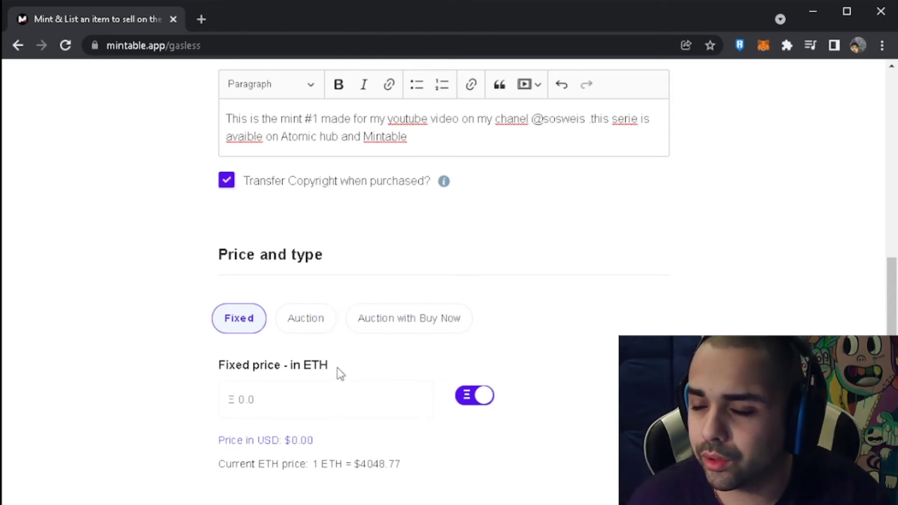
{"action": "left_click", "coordinate": [350, 402]}
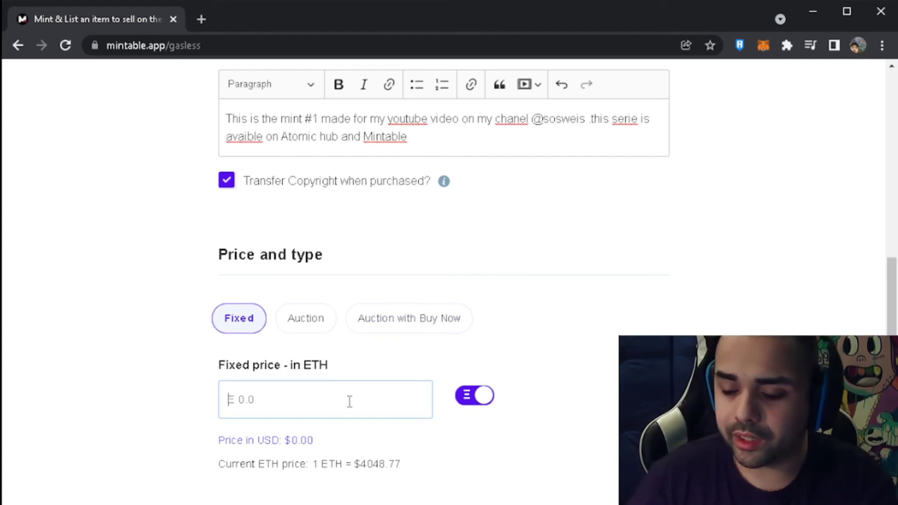
{"action": "type", "text": "0.005"}
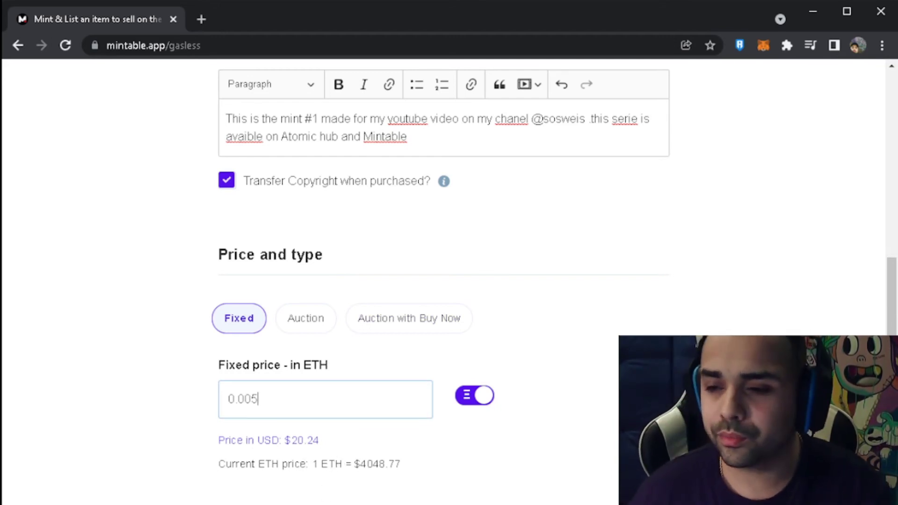
Try to list the item for sale and check the form for missing required entries
{"action": "scroll", "coordinate": [433, 398], "scroll_direction": "down", "scroll_amount": 3}
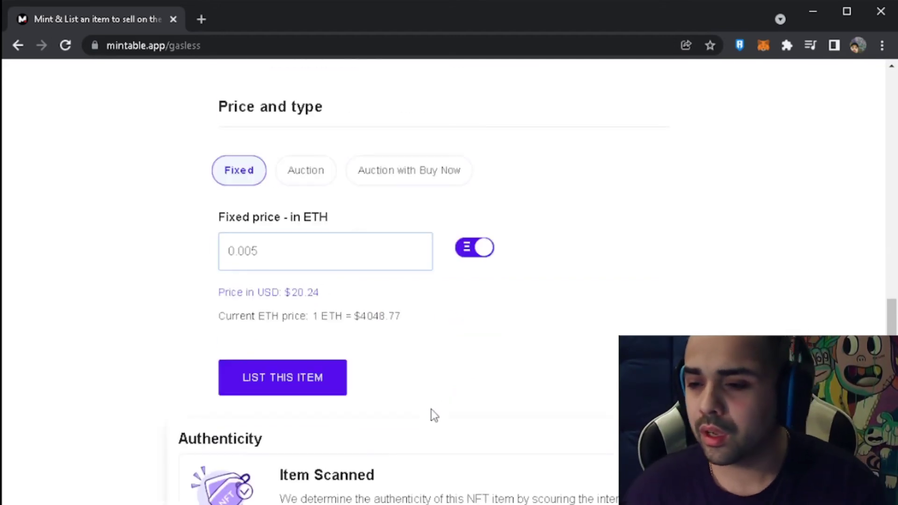
{"action": "left_click", "coordinate": [291, 379]}
{"action": "scroll", "coordinate": [345, 452], "scroll_direction": "up", "scroll_amount": 5}
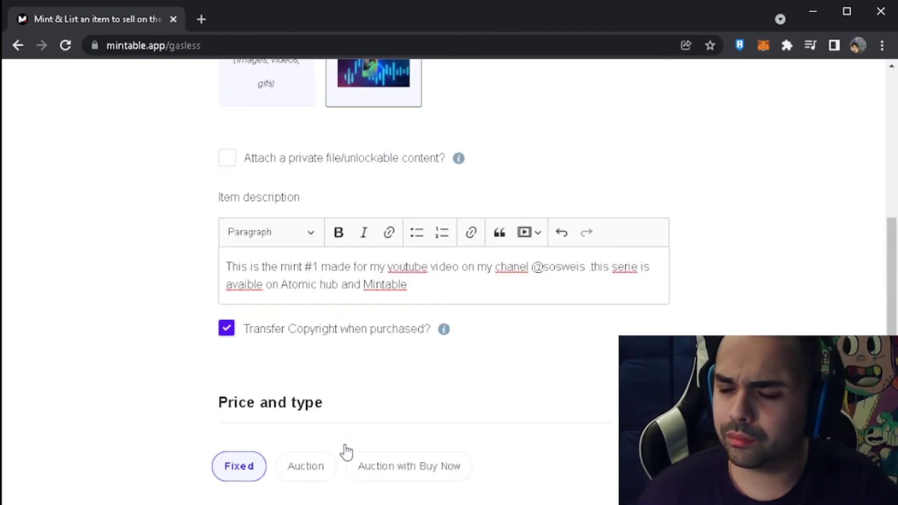
{"action": "scroll", "coordinate": [347, 451], "scroll_direction": "down", "scroll_amount": 3}
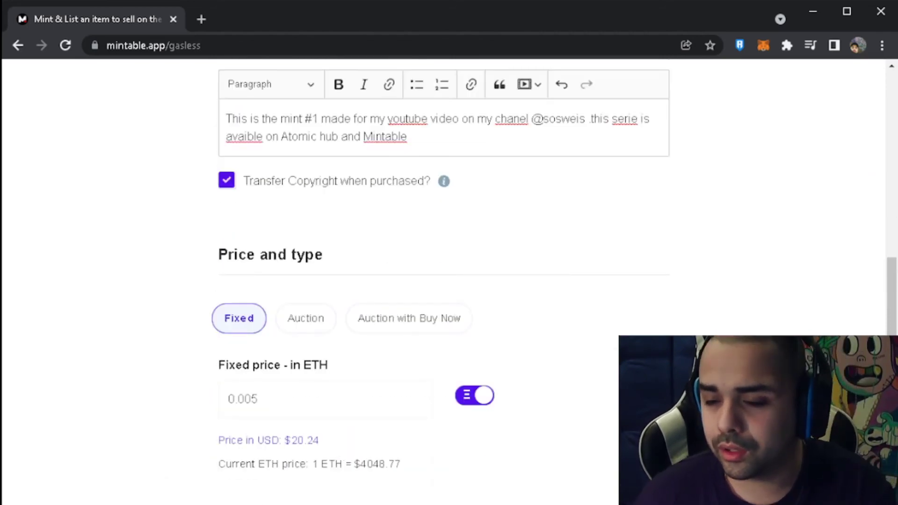
{"action": "scroll", "coordinate": [443, 280], "scroll_direction": "up", "scroll_amount": 10}
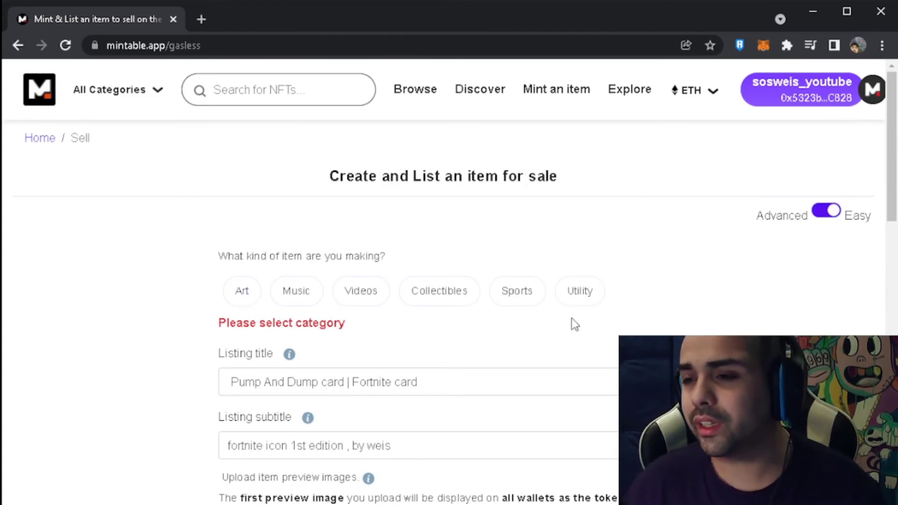
Categorize the item as Collectibles and choose a sub-category for it
{"action": "left_click", "coordinate": [435, 295]}
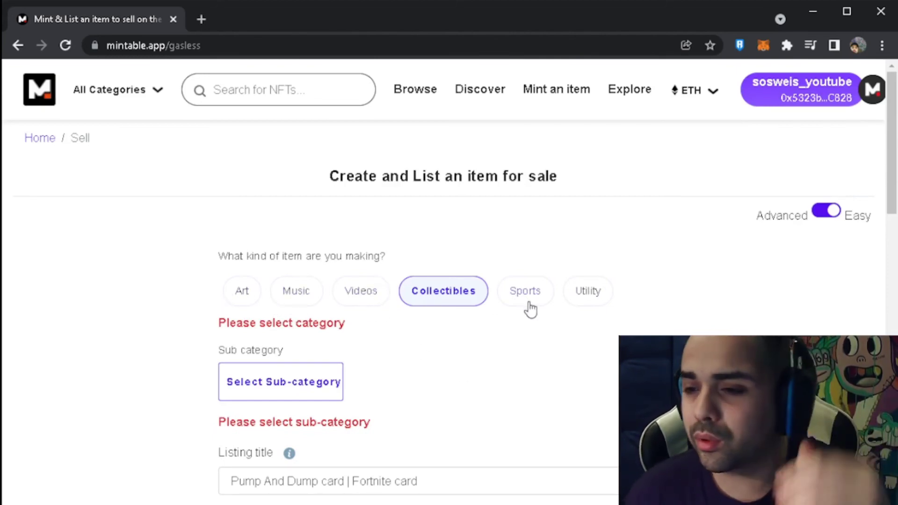
{"action": "scroll", "coordinate": [529, 309], "scroll_direction": "down", "scroll_amount": 1}
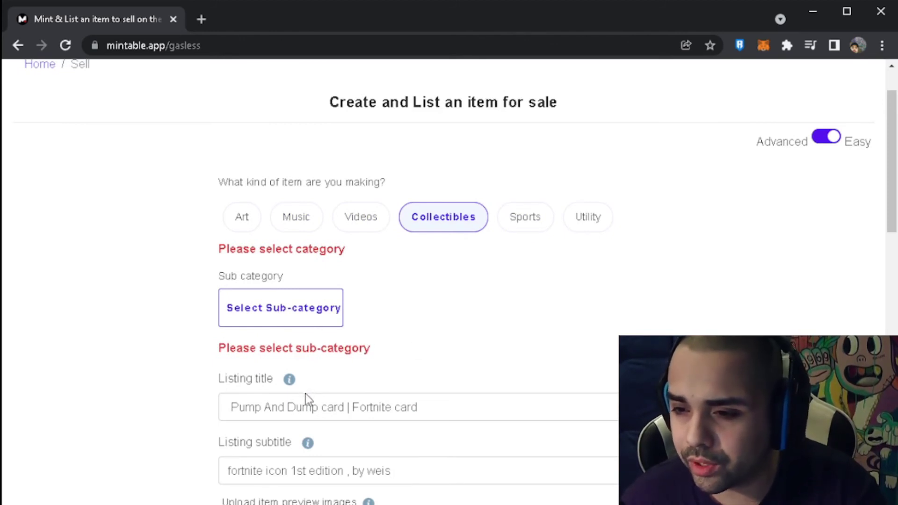
{"action": "left_click", "coordinate": [318, 350]}
List the item for sale and proceed with the wallet-signing transaction to mint and list it
{"action": "scroll", "coordinate": [548, 369], "scroll_direction": "down", "scroll_amount": 6}
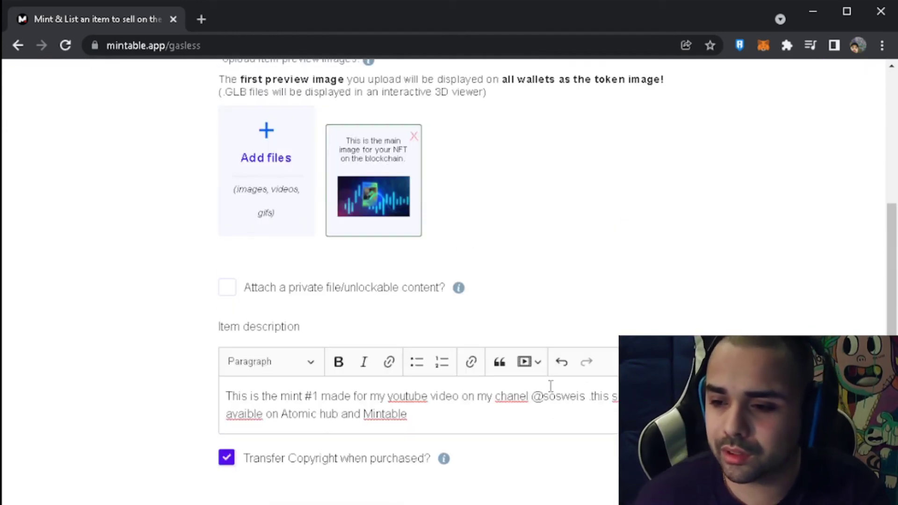
{"action": "scroll", "coordinate": [551, 386], "scroll_direction": "down", "scroll_amount": 8}
{"action": "left_click", "coordinate": [243, 419]}
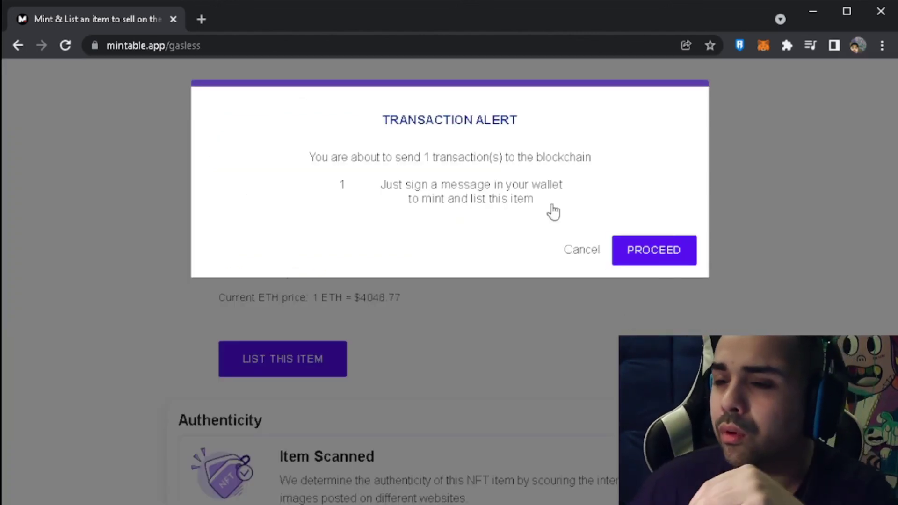
{"action": "left_click", "coordinate": [664, 255]}
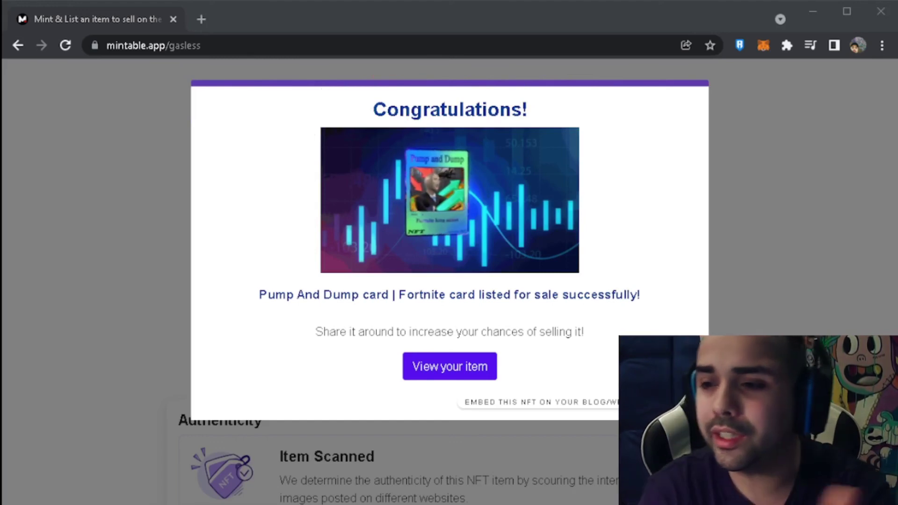
Open the listed Pump And Dump card and review its listing page, including the seller, price and buying options
{"action": "left_click", "coordinate": [434, 367]}
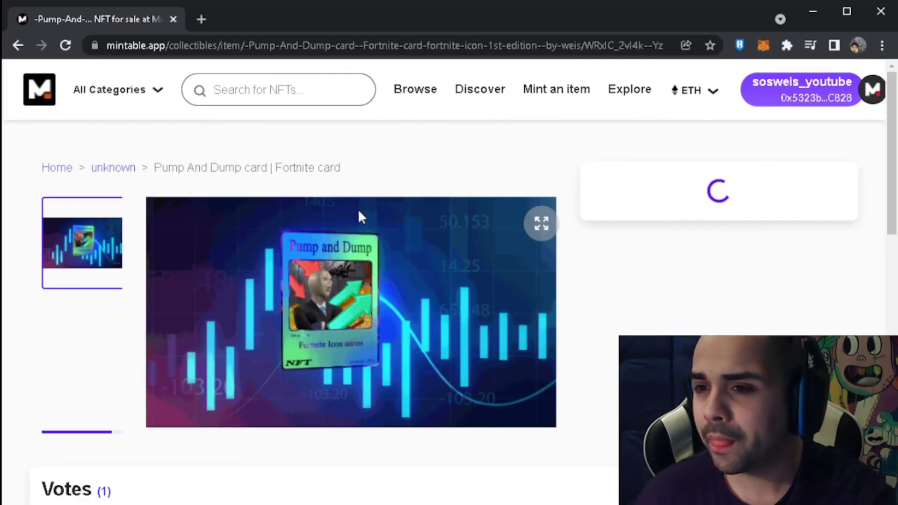
{"action": "scroll", "coordinate": [571, 245], "scroll_direction": "down", "scroll_amount": 3}
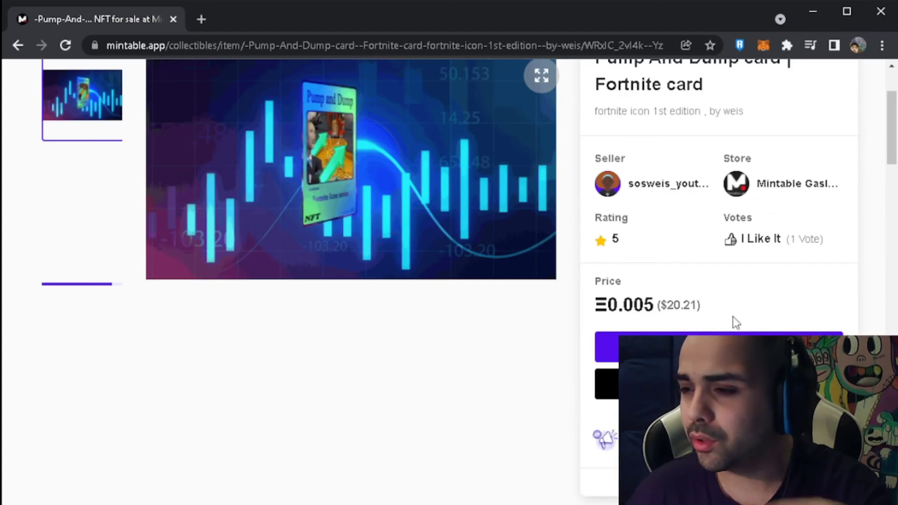
{"action": "scroll", "coordinate": [608, 290], "scroll_direction": "down", "scroll_amount": 2}
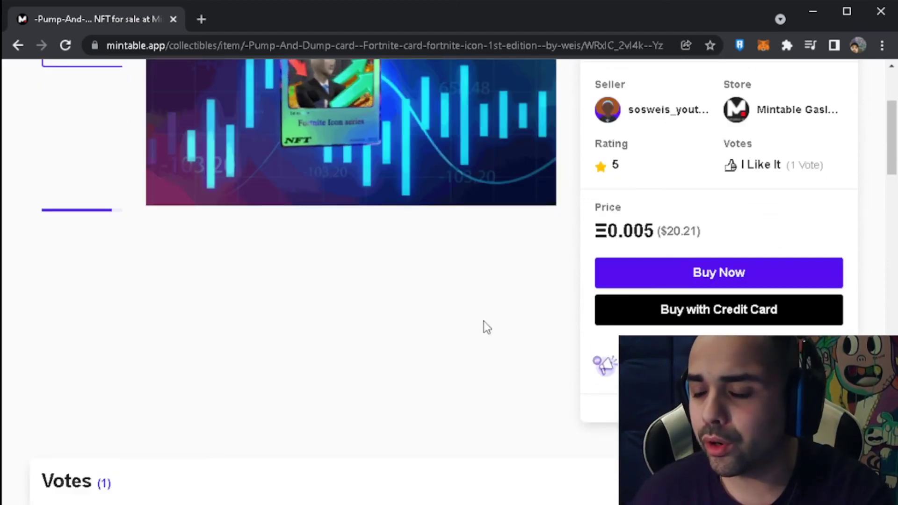
{"action": "scroll", "coordinate": [484, 321], "scroll_direction": "up", "scroll_amount": 5}
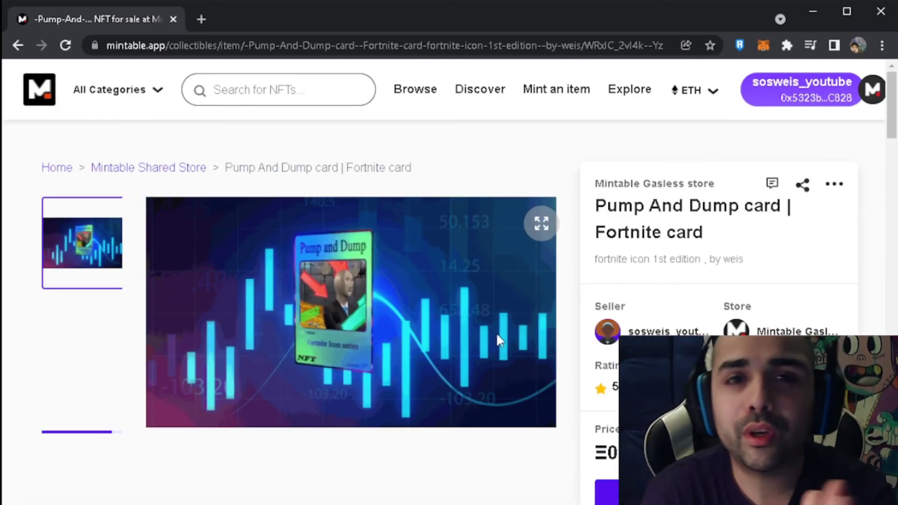